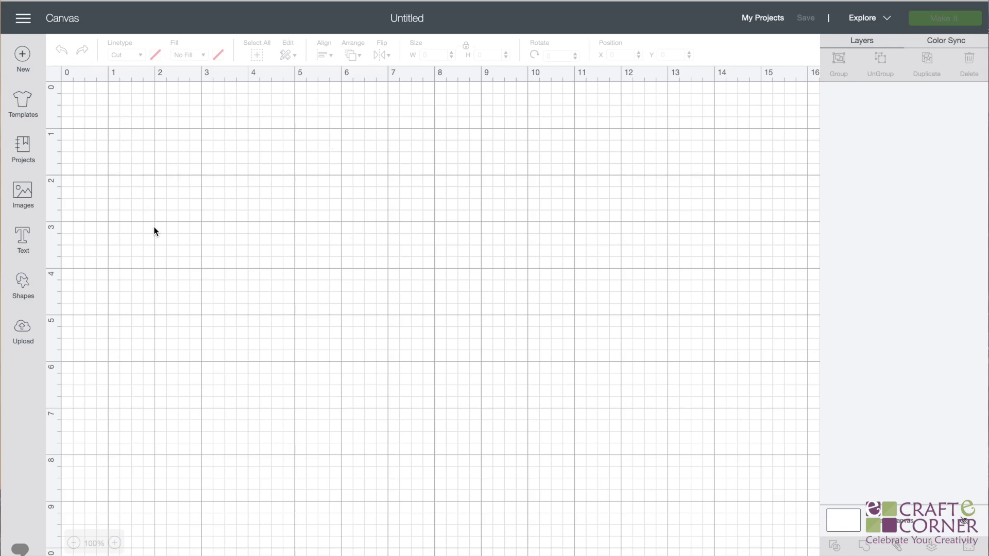
# Step: Open the Upload page and highlight the supported image formats (.jpg, .gif, .png, .svg) under Image
pyautogui.click(21, 341)
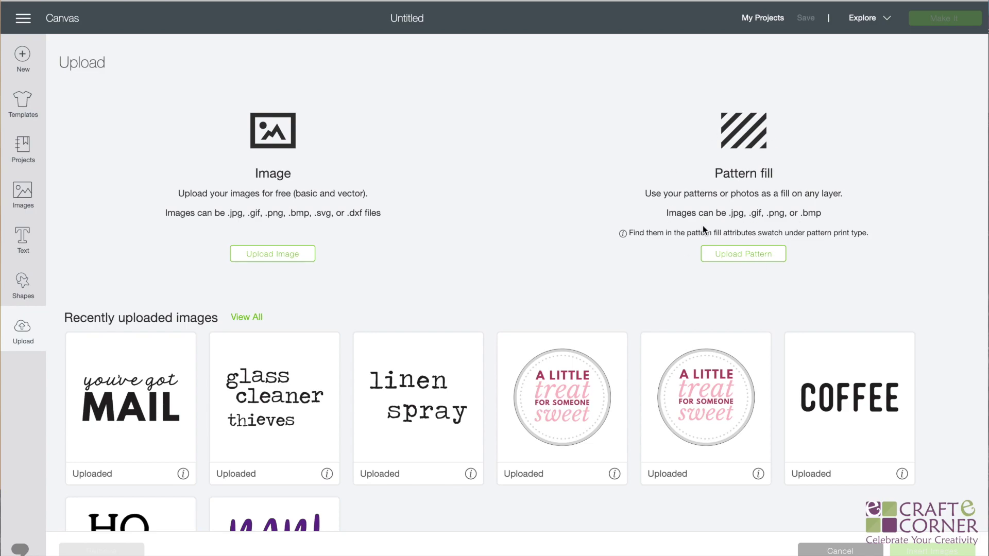
pyautogui.moveTo(225, 213); pyautogui.dragTo(391, 215)
pyautogui.click(393, 215)
pyautogui.moveTo(264, 212); pyautogui.dragTo(290, 213)
pyautogui.moveTo(314, 213); pyautogui.dragTo(333, 214)
pyautogui.doubleClick(350, 194)
pyautogui.moveTo(226, 212); pyautogui.dragTo(327, 222)
pyautogui.click(327, 223)
pyautogui.moveTo(225, 214); pyautogui.dragTo(382, 211)
pyautogui.click(382, 212)
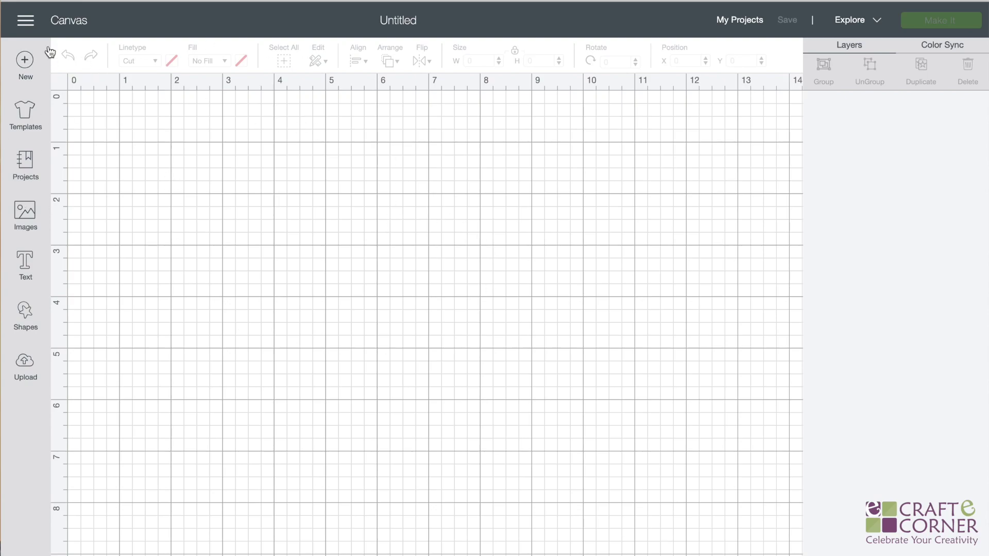
# Step: Start a new image upload and choose Bunny-01.png from the Desktop
pyautogui.click(36, 375)
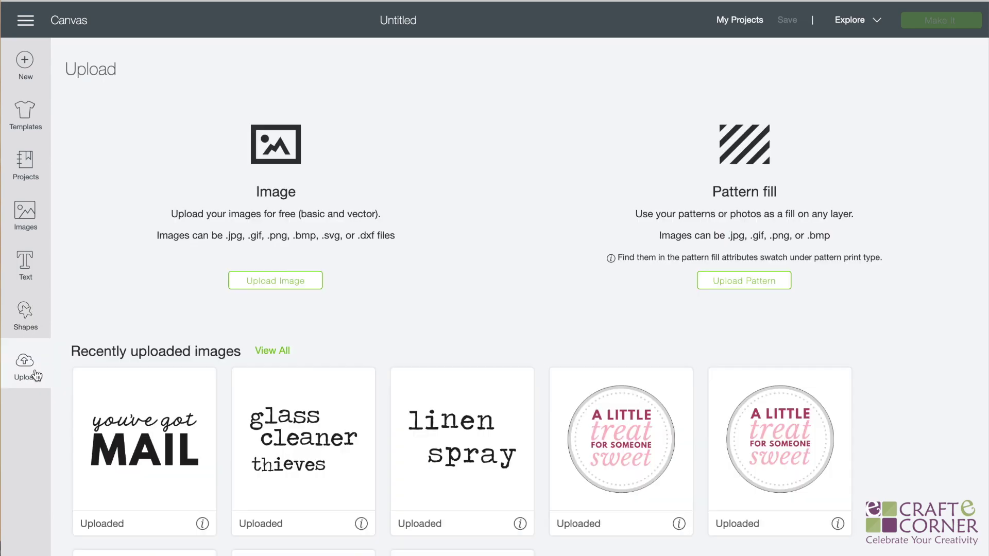
pyautogui.click(278, 280)
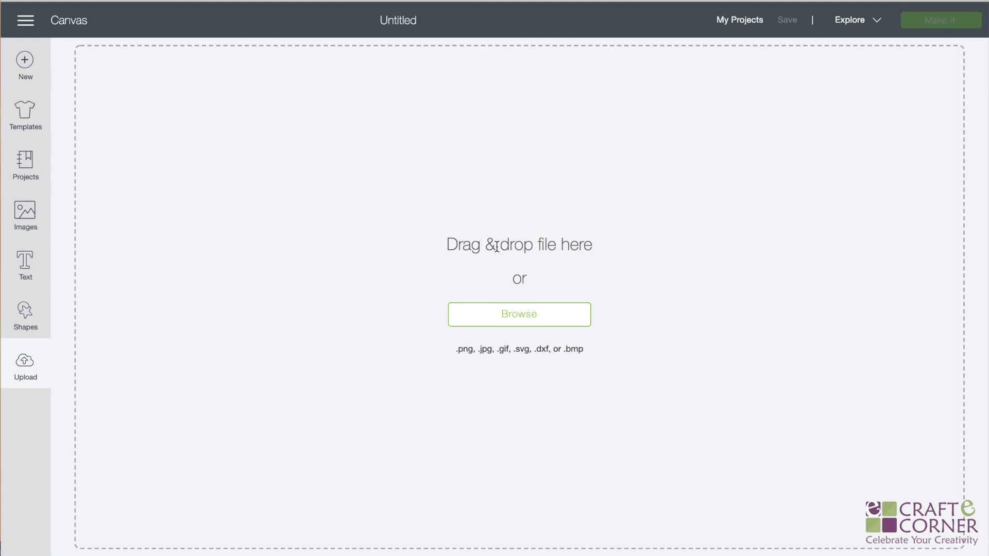
pyautogui.click(539, 323)
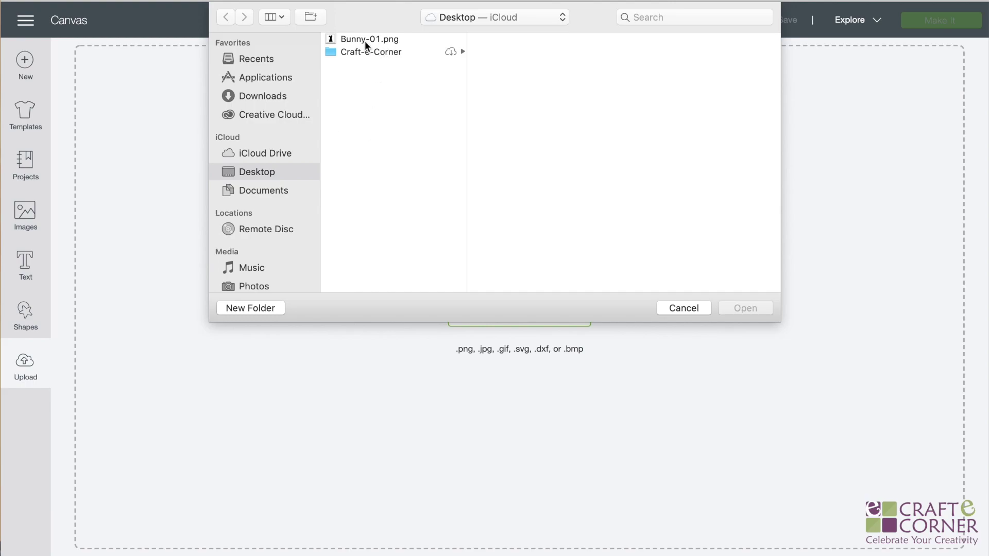
pyautogui.click(397, 39)
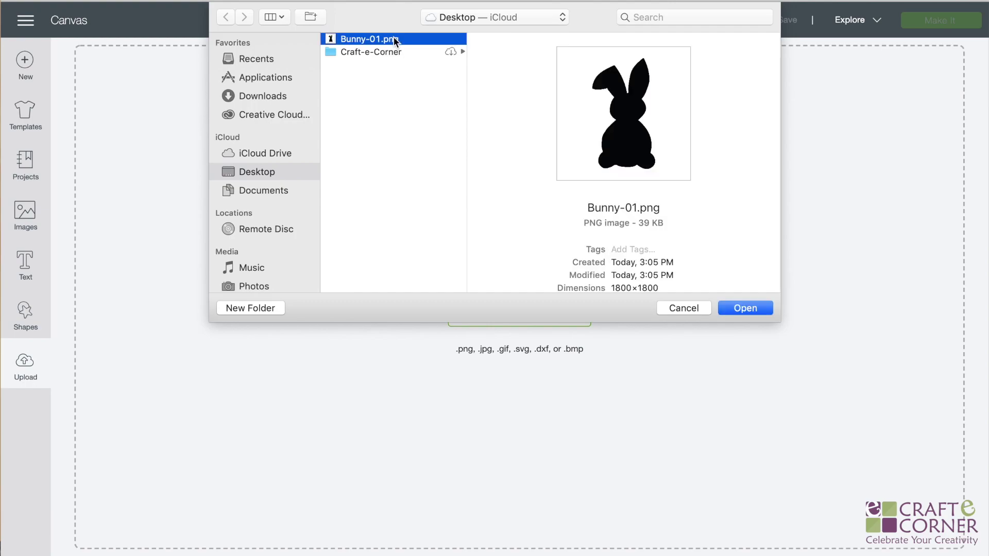
pyautogui.click(752, 308)
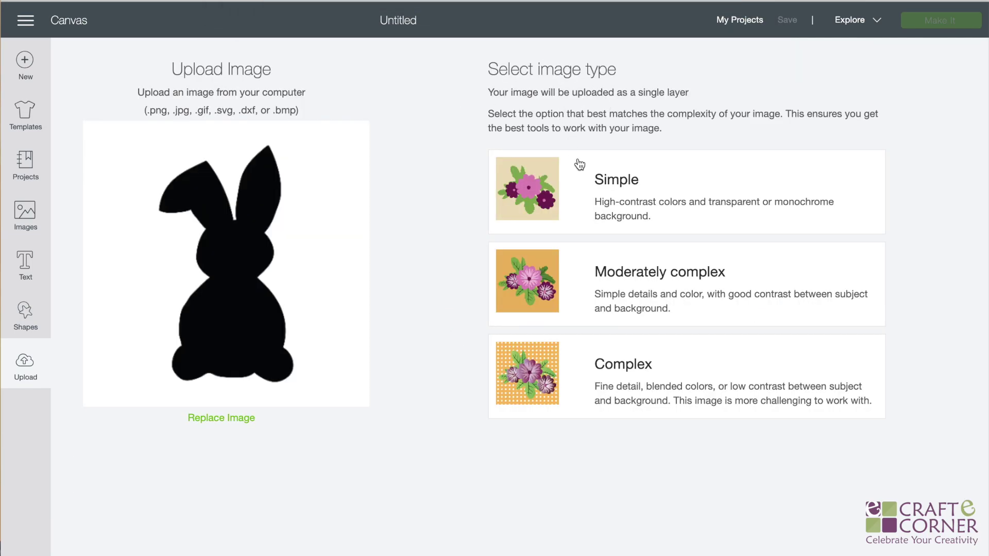
# Step: Compare the Simple, Moderately complex and Complex image types, then settle on Simple and continue
pyautogui.click(585, 180)
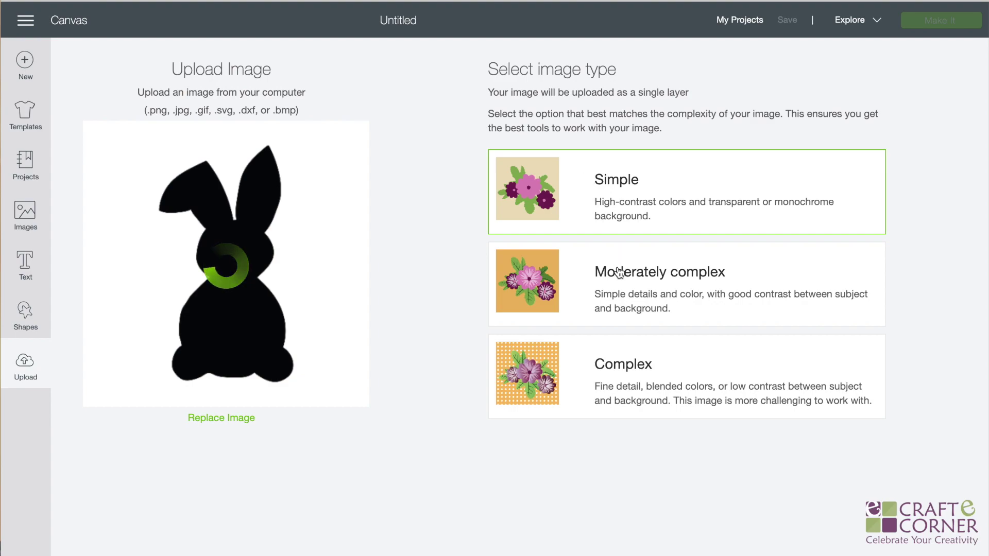
pyautogui.click(616, 305)
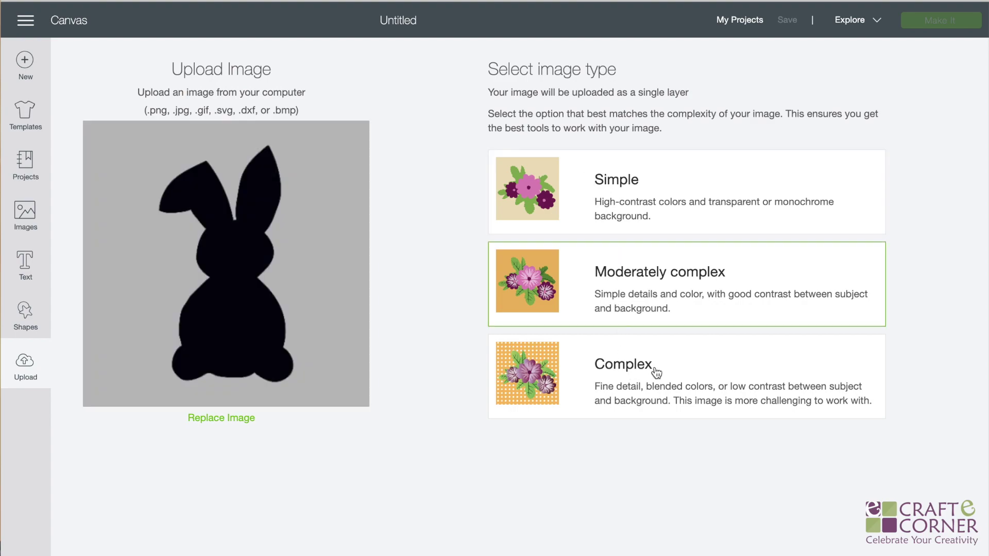
pyautogui.click(657, 371)
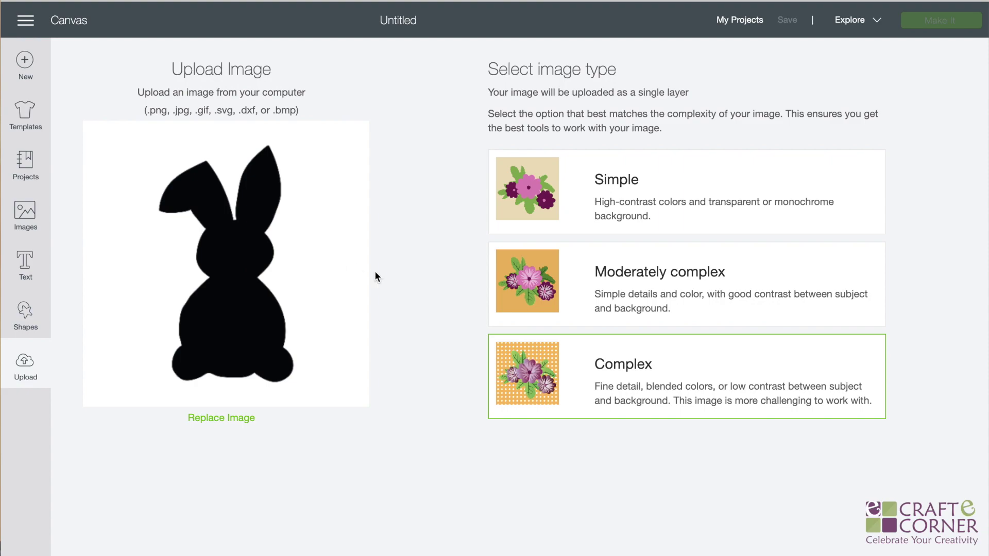
pyautogui.click(604, 205)
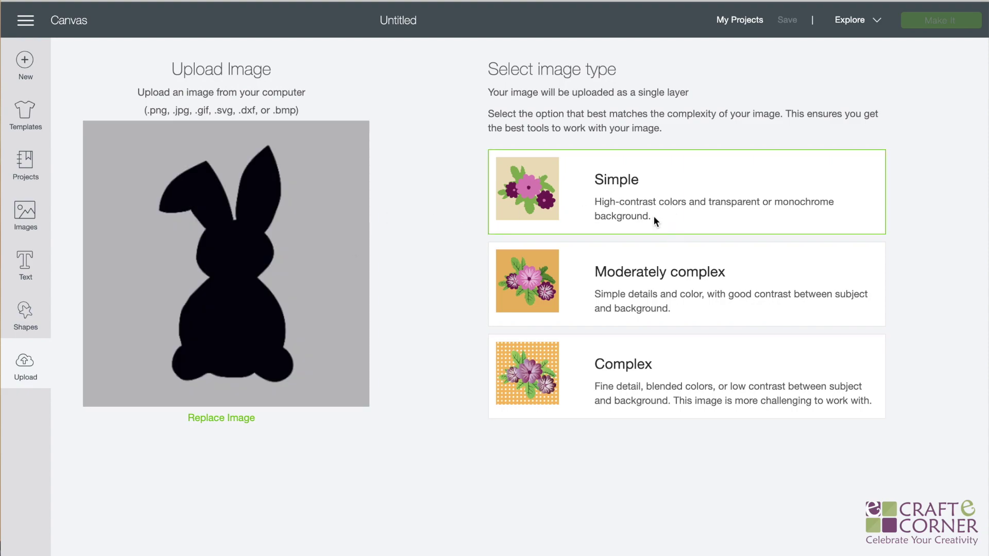
pyautogui.click(642, 363)
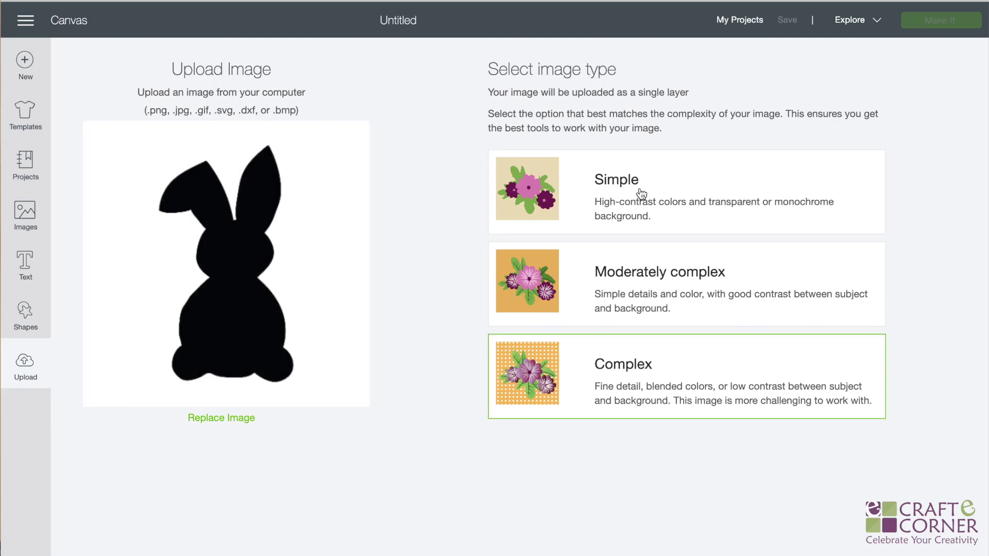
pyautogui.click(638, 194)
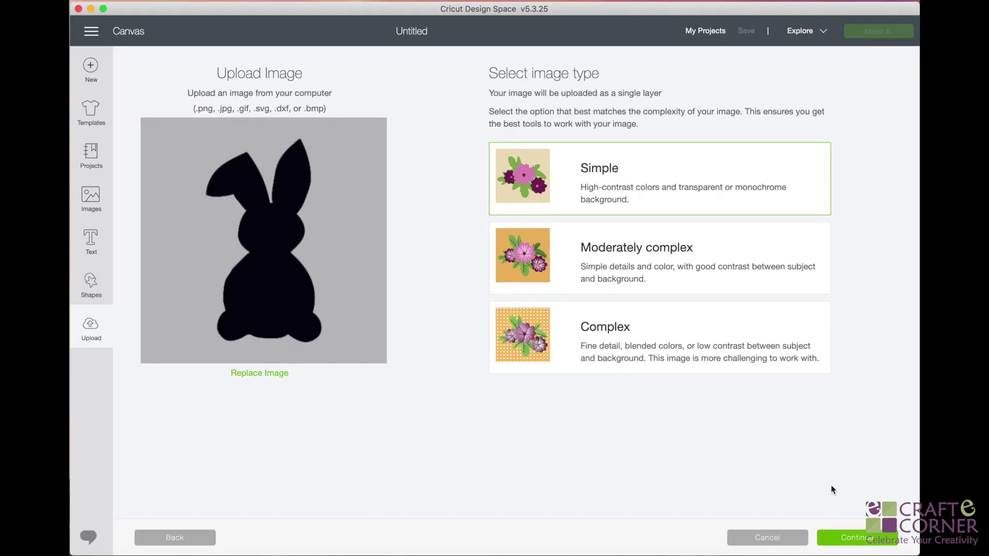
pyautogui.click(854, 540)
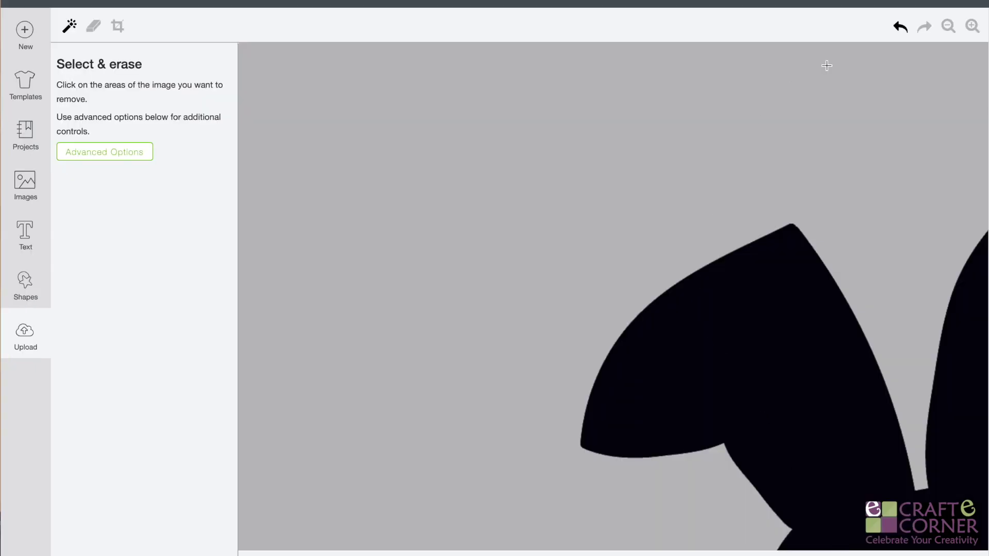
# Step: Zoom out to show the whole bunny, then toggle the cut Preview on and off
pyautogui.click(953, 33)
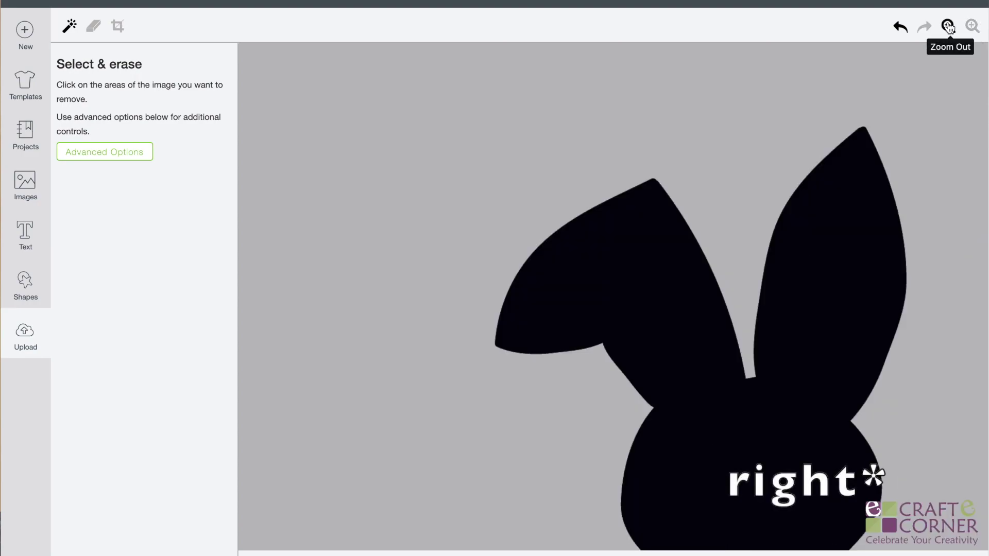
pyautogui.click(949, 27)
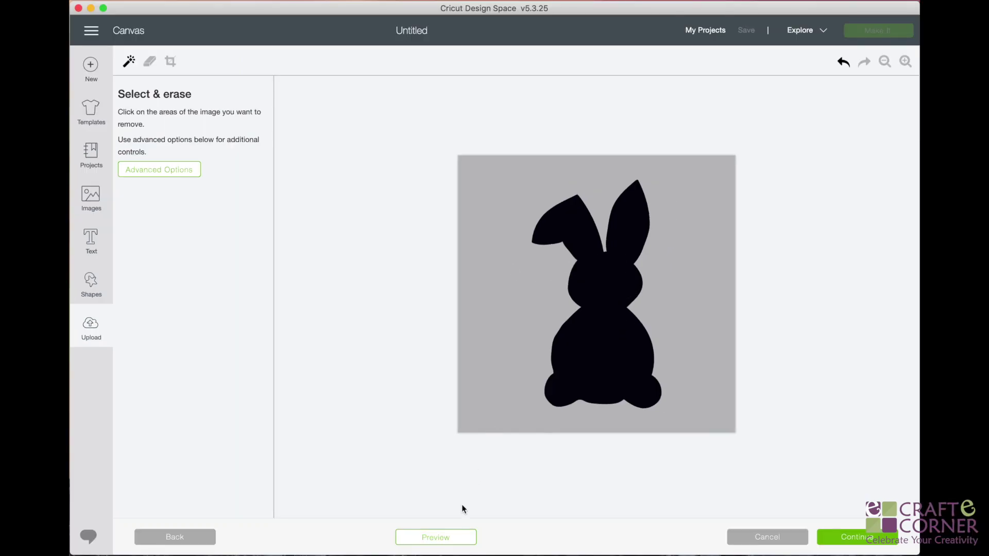
pyautogui.click(448, 544)
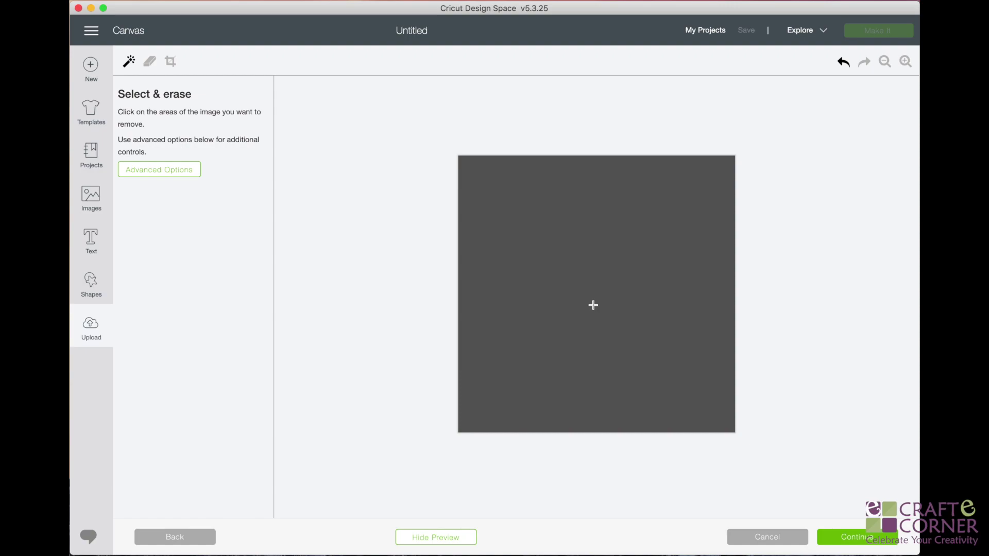
pyautogui.click(438, 537)
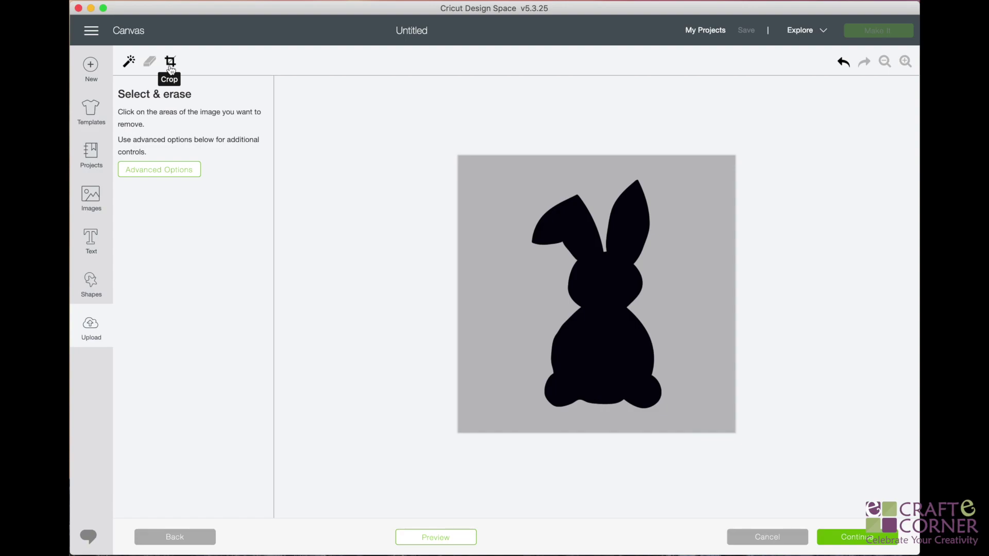
# Step: Crop the image to a tall rectangle tightly around the bunny silhouette
pyautogui.click(171, 63)
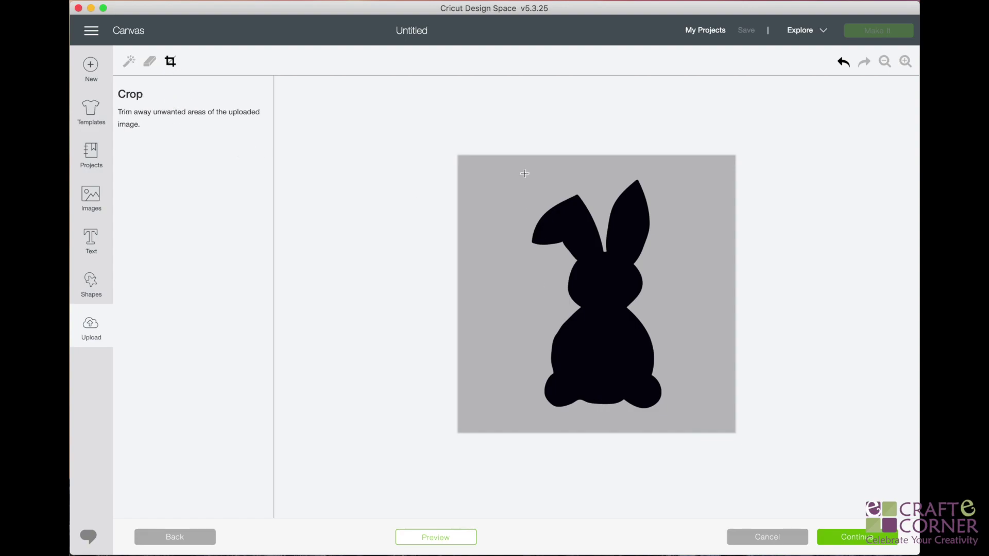
pyautogui.moveTo(524, 174); pyautogui.dragTo(675, 414)
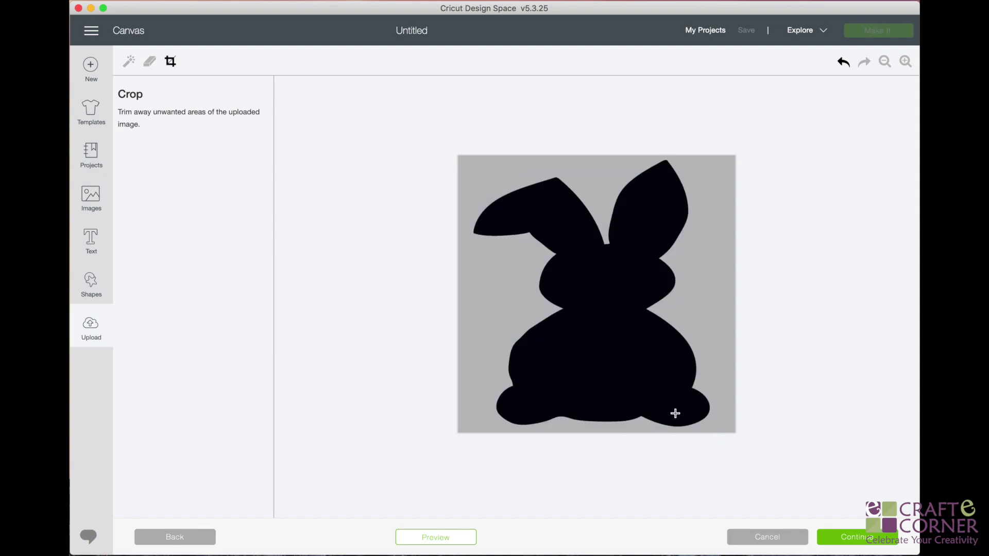
pyautogui.click(885, 62)
pyautogui.click(886, 62)
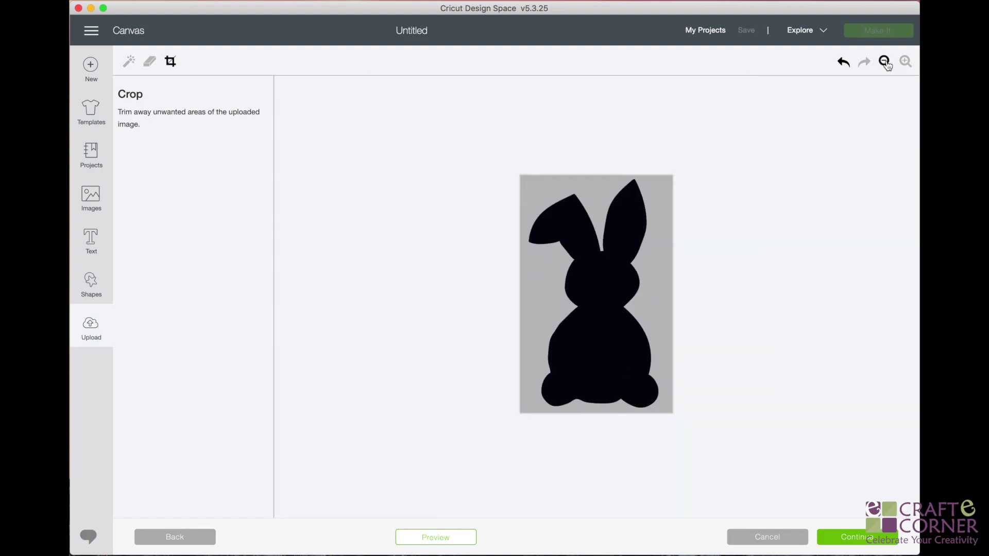
# Step: Erase the grey background in the top-left corner beside the bunny's ear
pyautogui.click(149, 62)
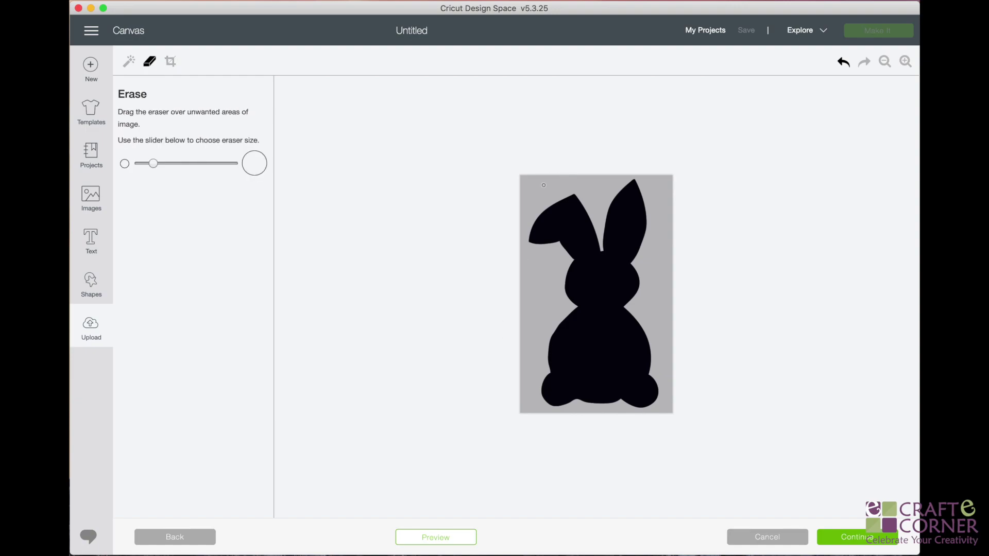
pyautogui.moveTo(531, 200)
pyautogui.mouseDown()
pyautogui.moveTo(547, 201)
pyautogui.moveTo(525, 192)
pyautogui.moveTo(527, 215)
pyautogui.mouseUp()
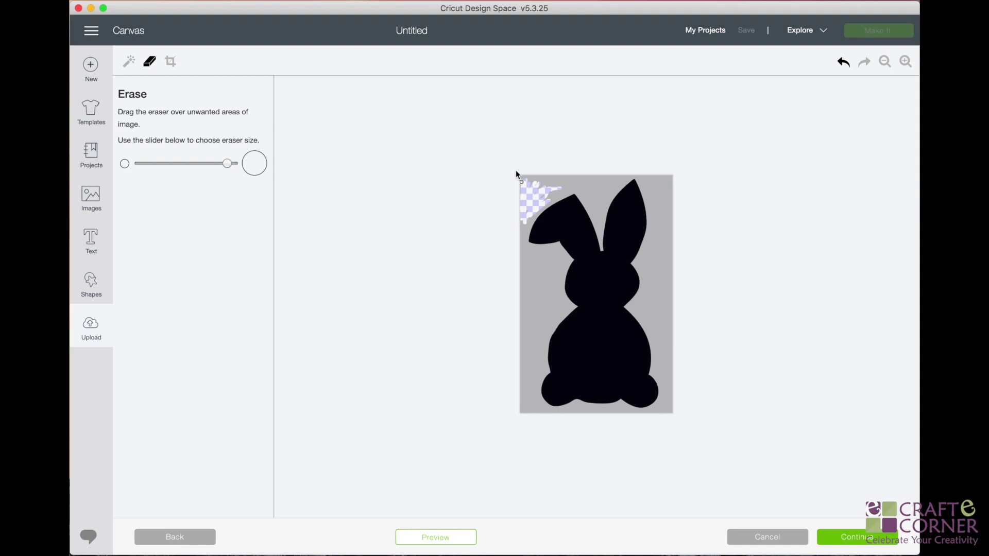
pyautogui.moveTo(516, 174)
pyautogui.mouseDown()
pyautogui.moveTo(533, 190)
pyautogui.moveTo(567, 180)
pyautogui.moveTo(534, 183)
pyautogui.moveTo(547, 195)
pyautogui.mouseUp()
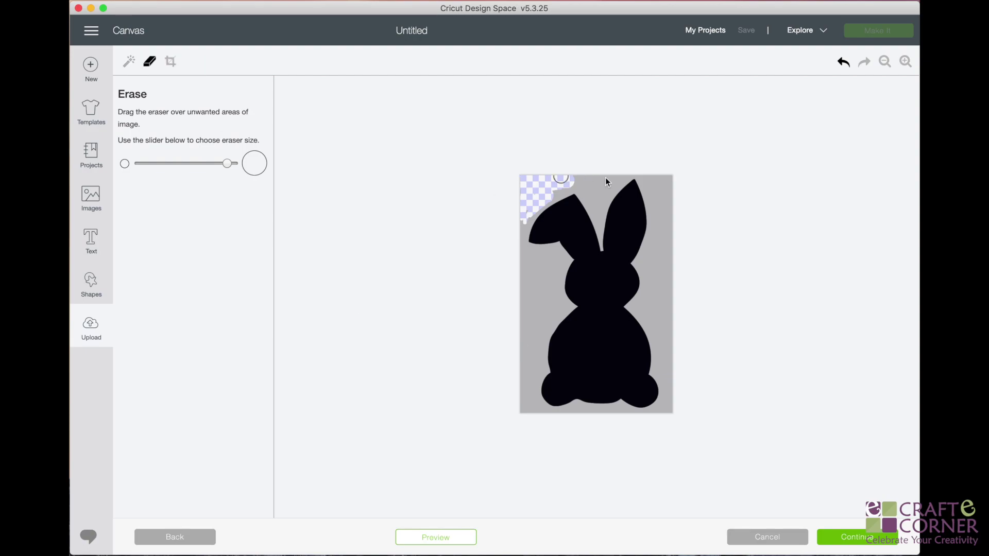
# Step: Remove the grey background with Select & erase, checking the ear edges zoomed in, then continue
pyautogui.click(129, 61)
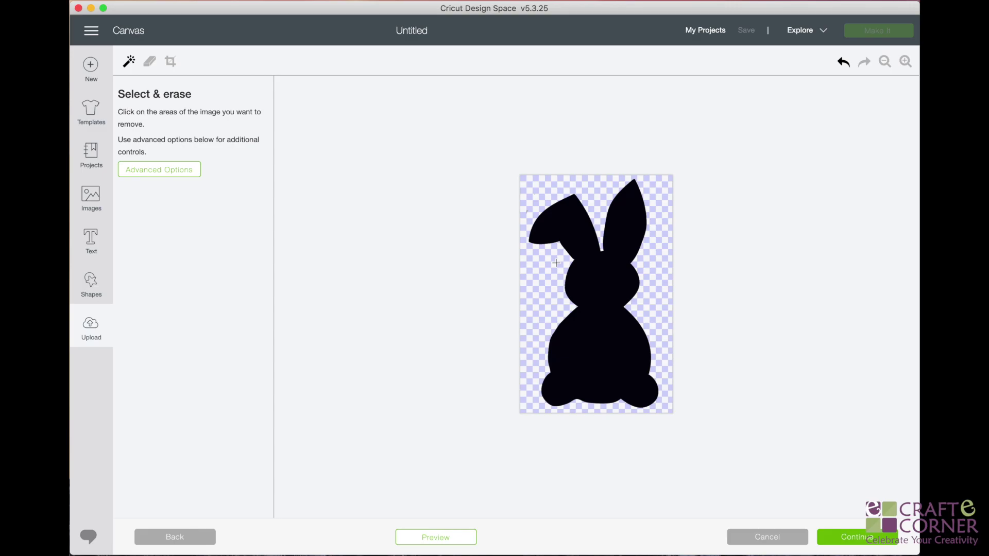
pyautogui.click(906, 62)
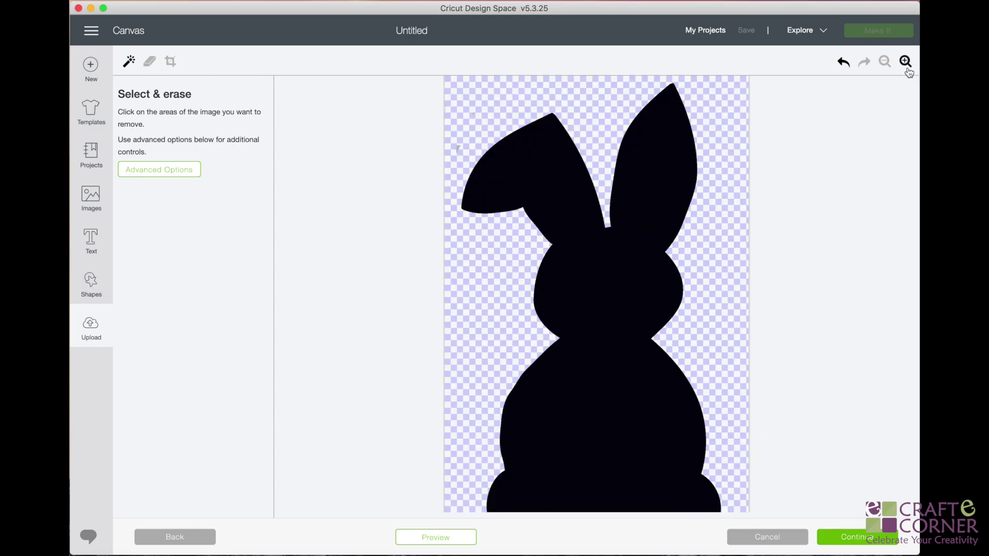
pyautogui.click(907, 69)
pyautogui.click(907, 69)
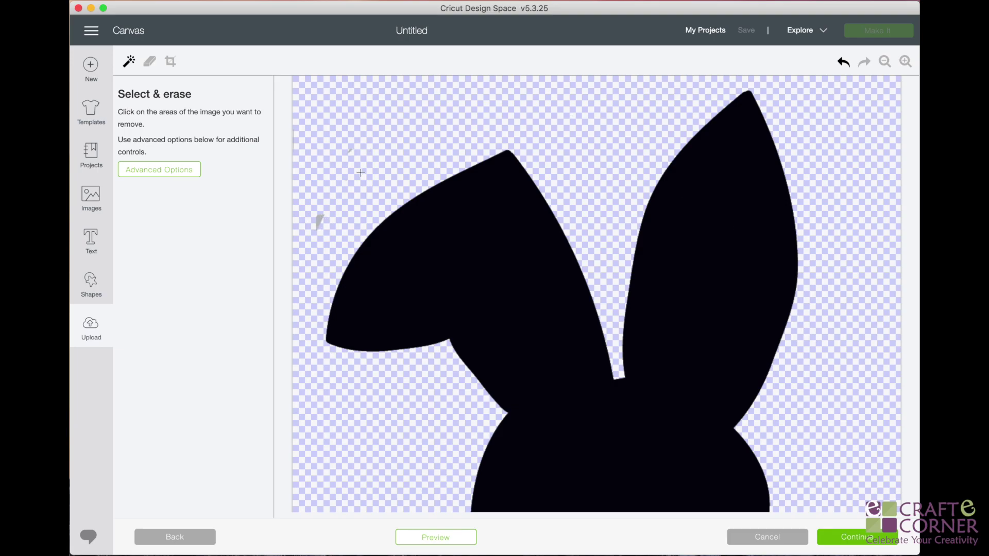
pyautogui.click(150, 64)
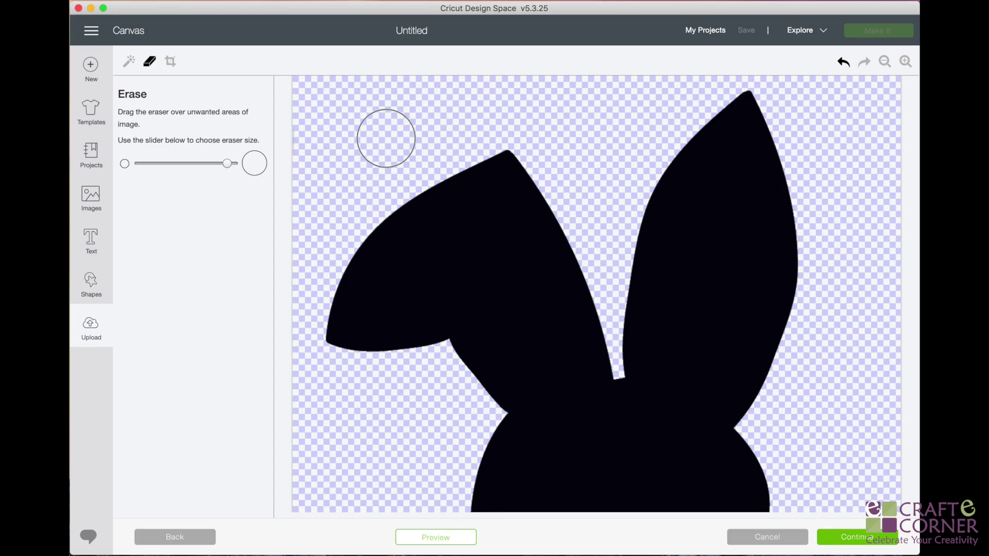
pyautogui.click(885, 61)
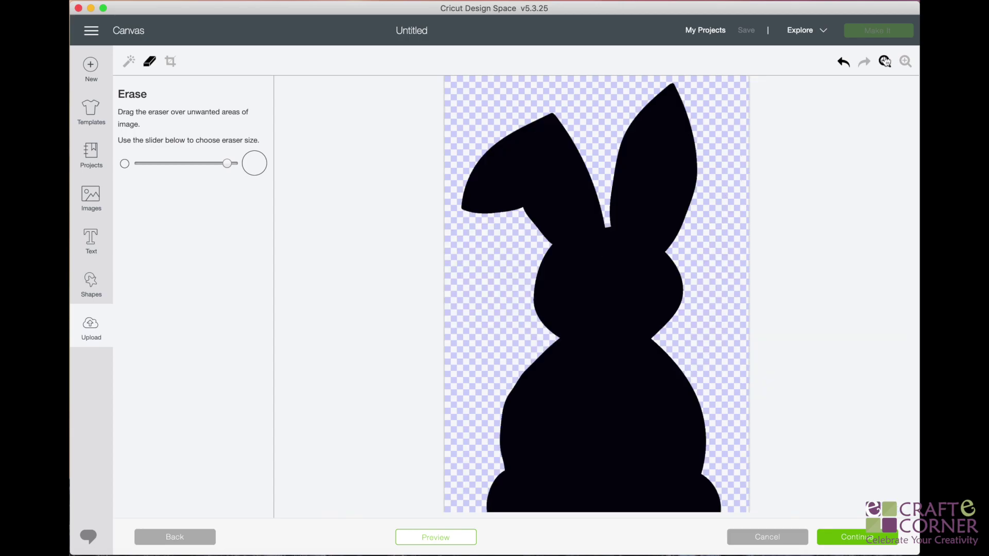
pyautogui.click(885, 62)
pyautogui.click(846, 538)
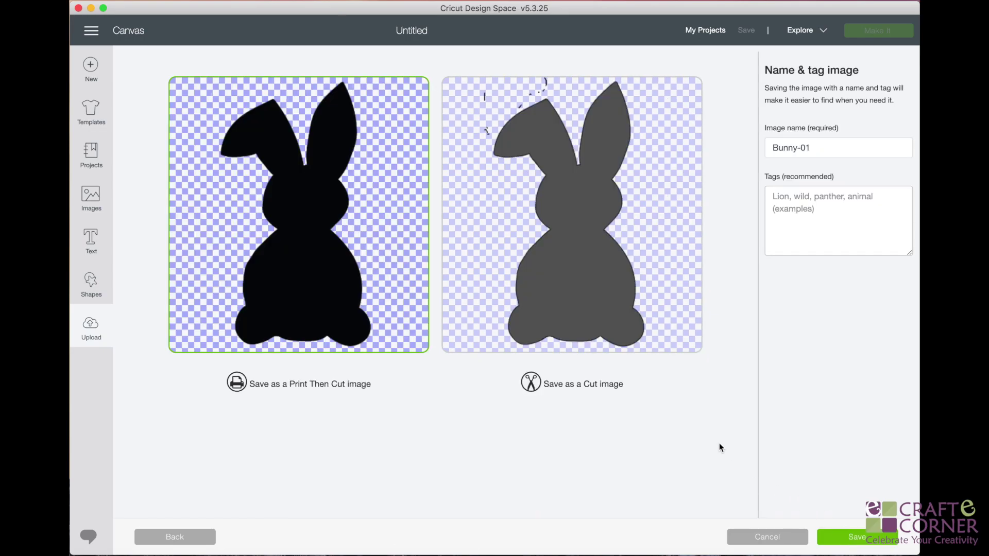
# Step: Go back and erase the leftover traces and dashed arc above the bunny's ears, checking with Preview
pyautogui.click(200, 536)
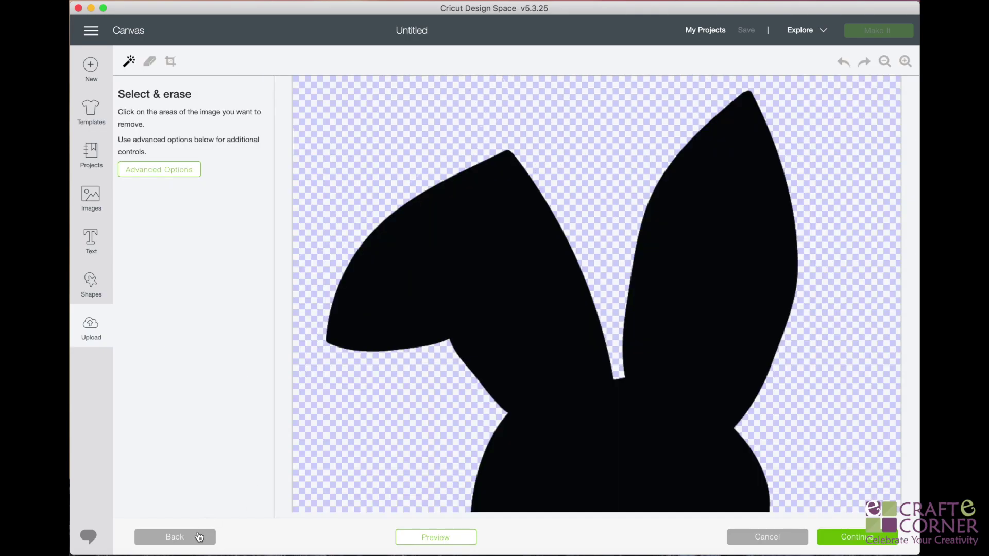
pyautogui.click(438, 540)
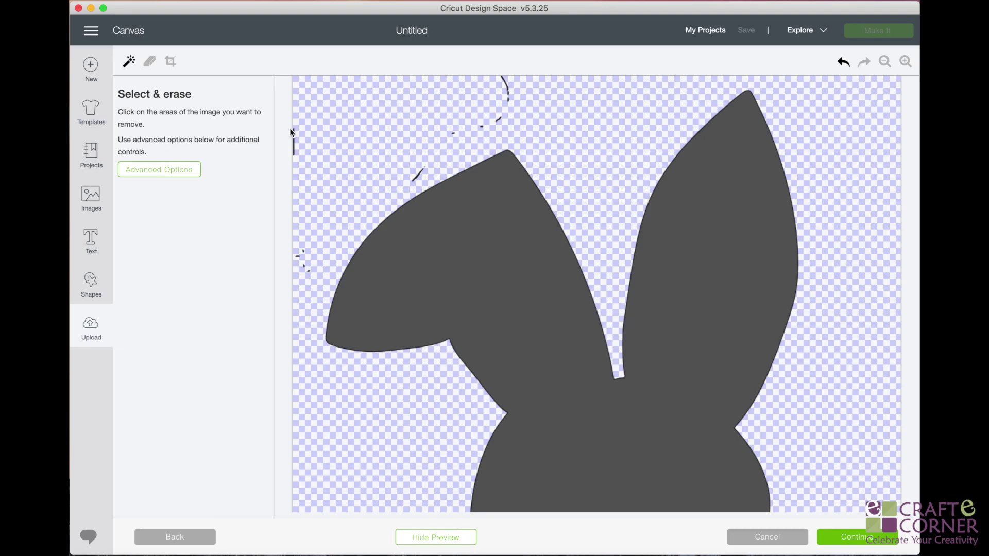
pyautogui.click(149, 61)
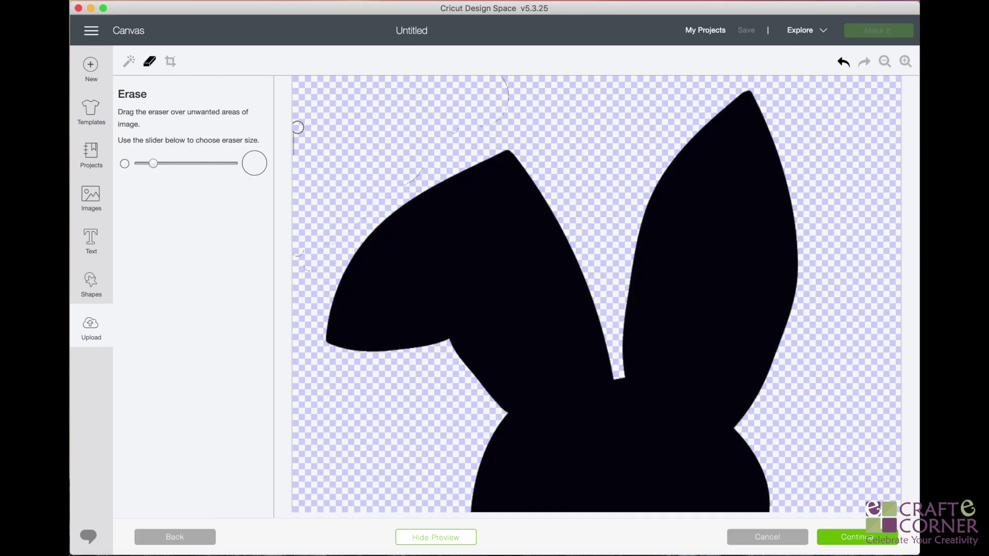
pyautogui.moveTo(335, 250)
pyautogui.mouseDown()
pyautogui.moveTo(349, 225)
pyautogui.moveTo(407, 185)
pyautogui.moveTo(419, 142)
pyautogui.mouseUp()
pyautogui.moveTo(472, 125)
pyautogui.mouseDown()
pyautogui.moveTo(453, 133)
pyautogui.moveTo(487, 124)
pyautogui.moveTo(508, 80)
pyautogui.mouseUp()
pyautogui.click(447, 534)
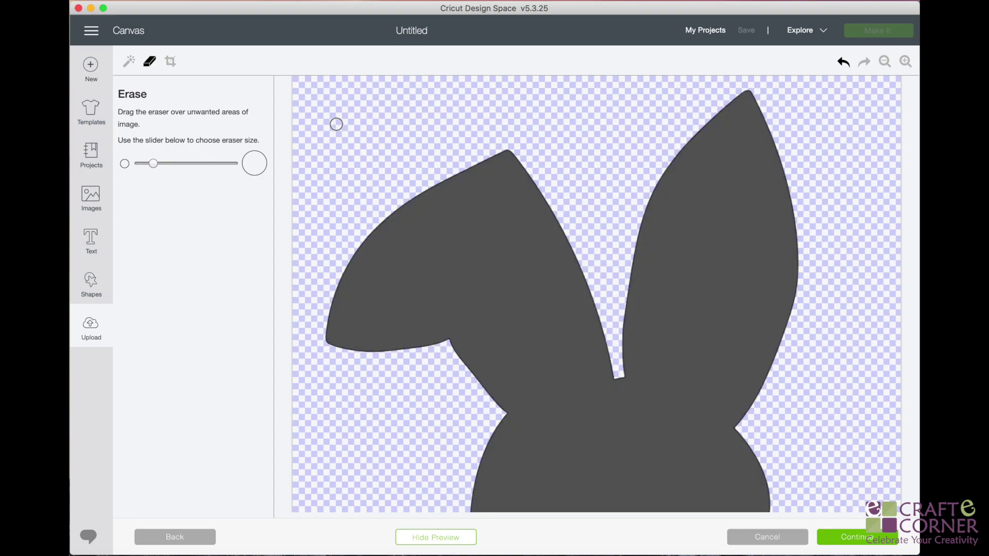
pyautogui.scroll(-10, 309, 154)
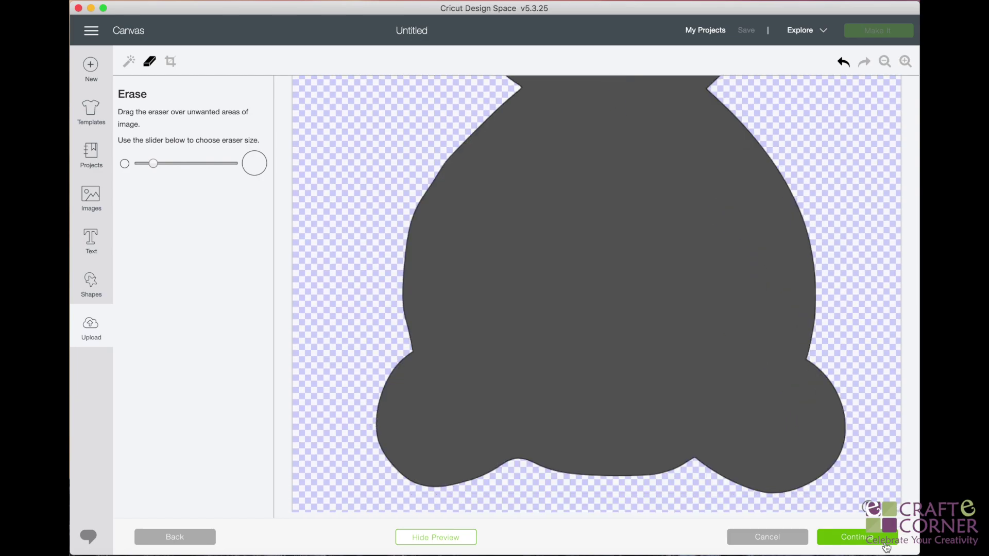
pyautogui.click(884, 544)
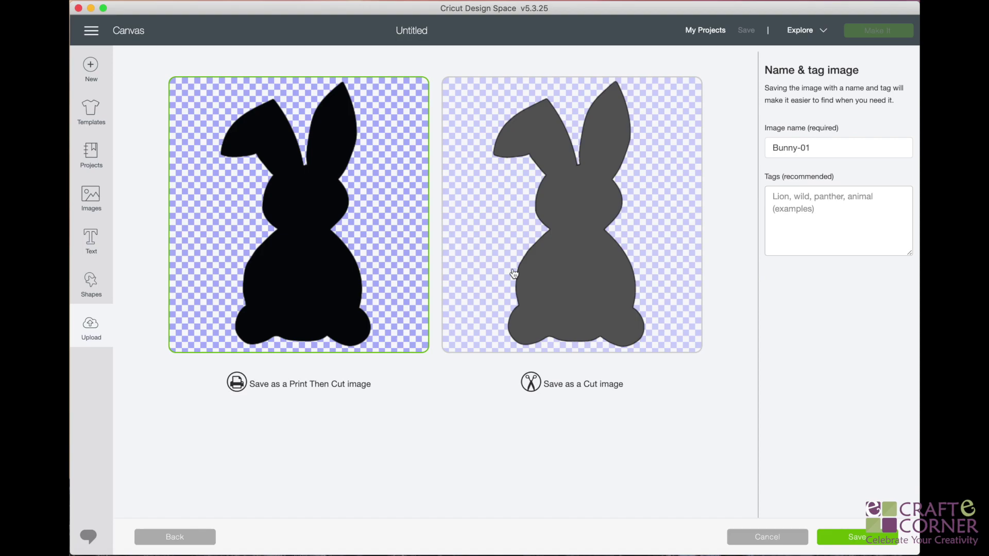
# Step: Save the bunny as a Cut image named Bunny-01
pyautogui.click(555, 309)
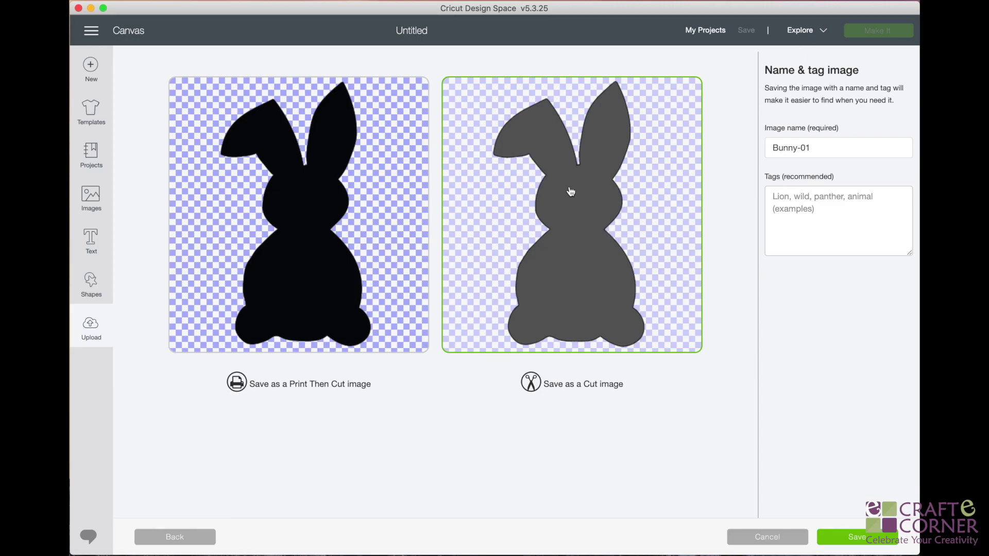
pyautogui.click(768, 128)
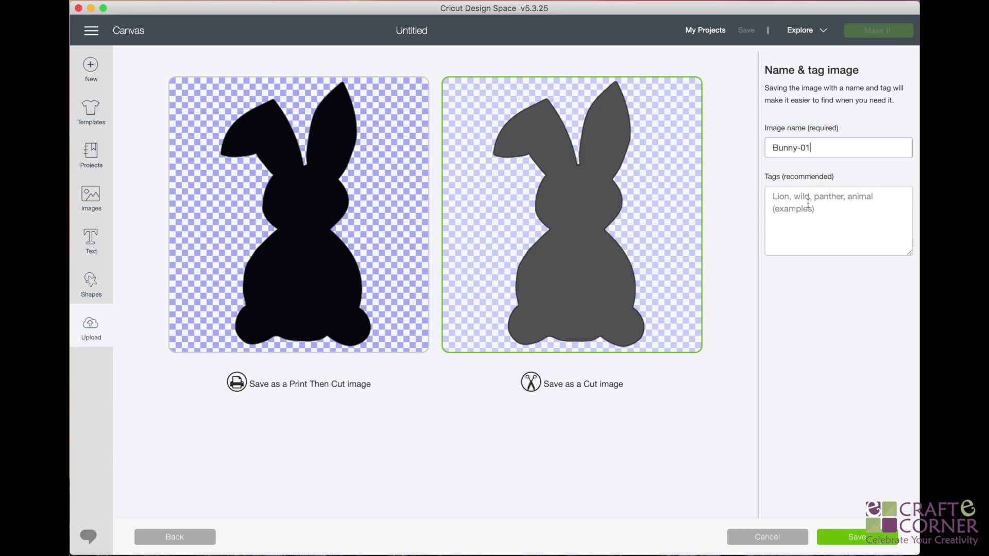
pyautogui.click(845, 539)
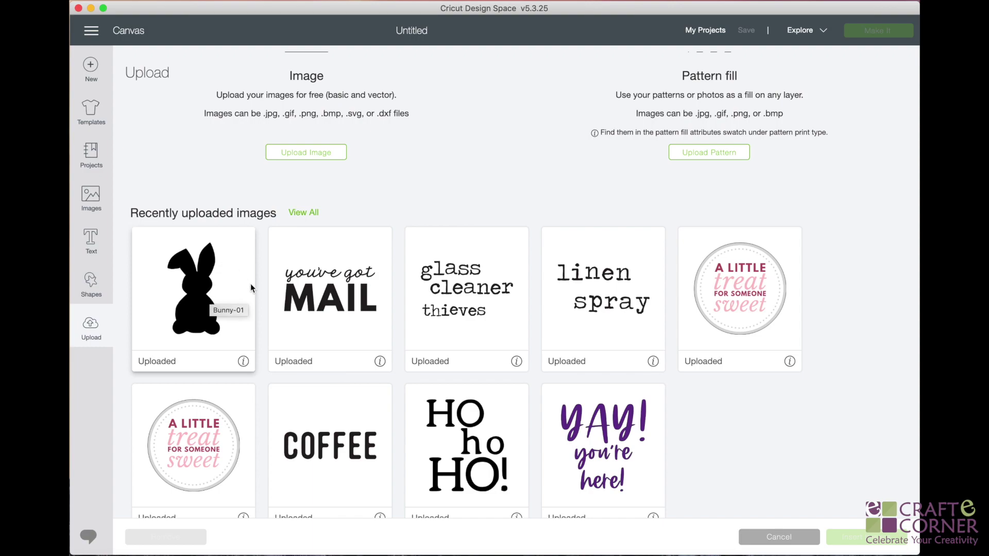
# Step: View all uploaded images, search them for 'b', then cancel the search
pyautogui.scroll(-1, 319, 247)
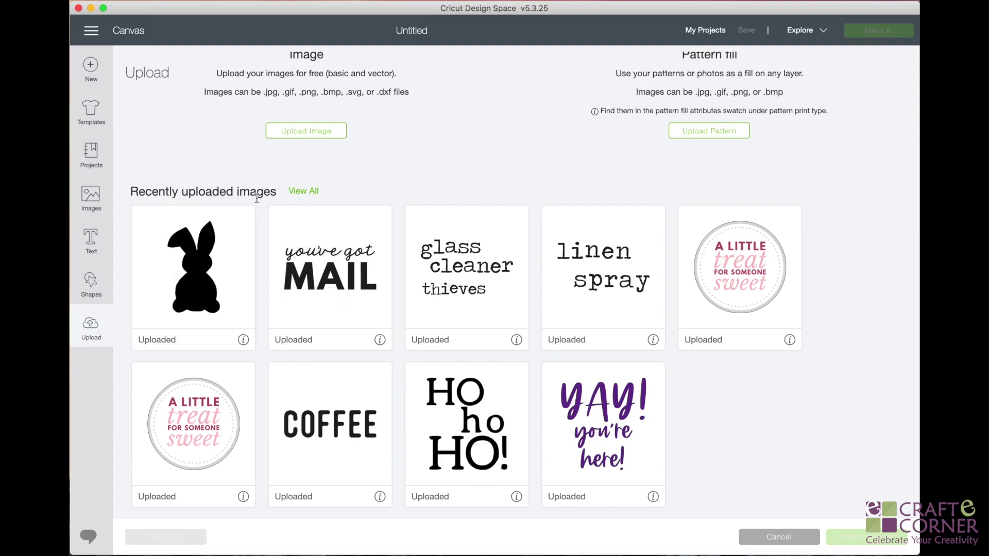
pyautogui.click(298, 192)
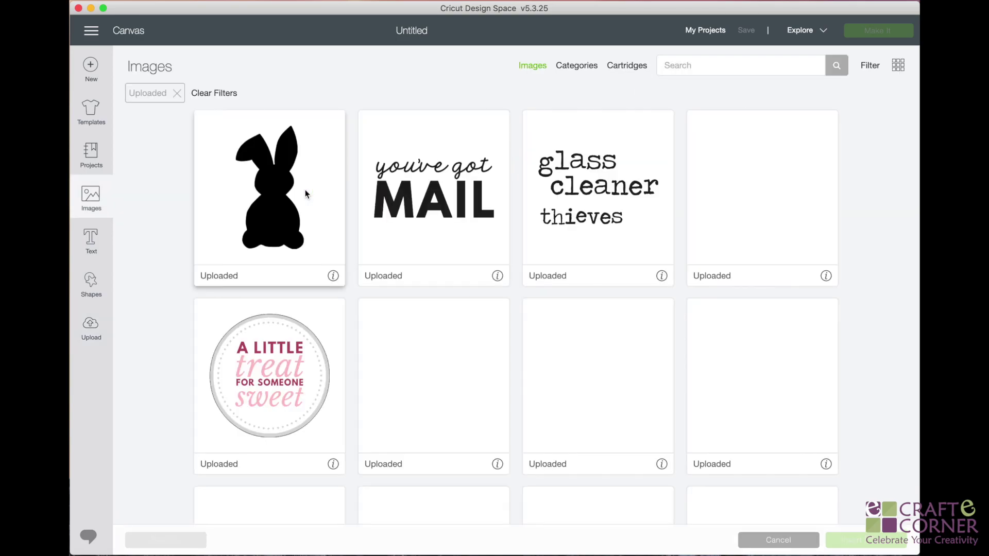
pyautogui.scroll(-15, 305, 190)
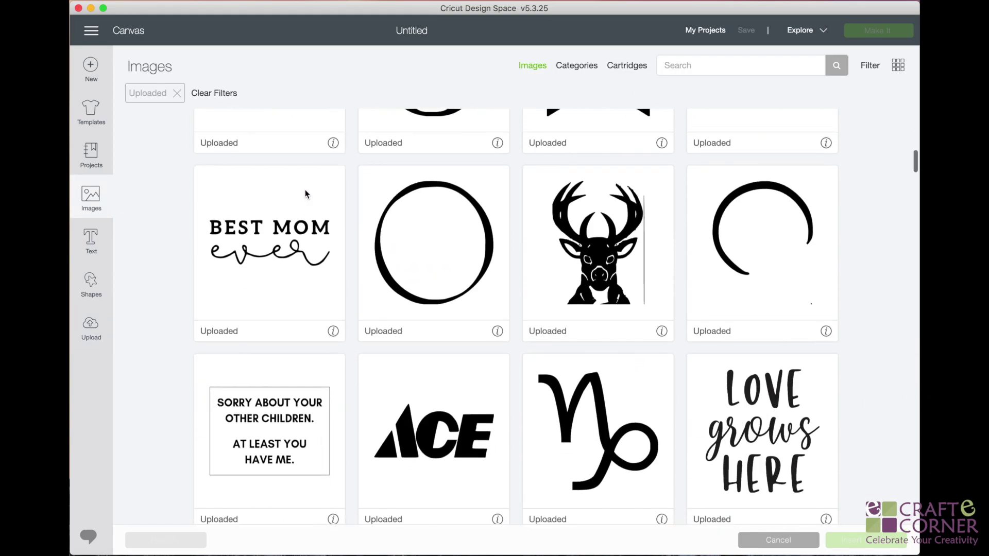
pyautogui.scroll(-8, 305, 191)
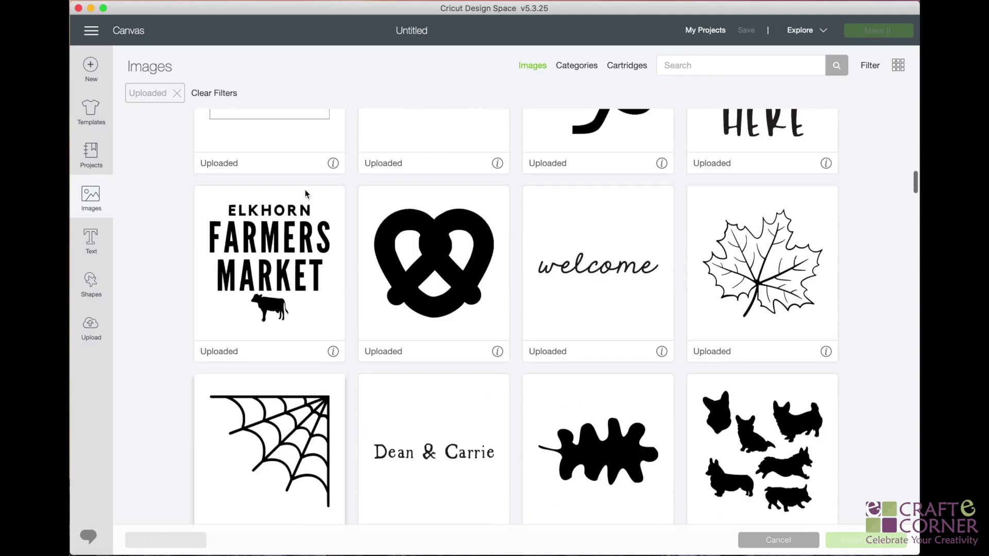
pyautogui.scroll(20, 305, 194)
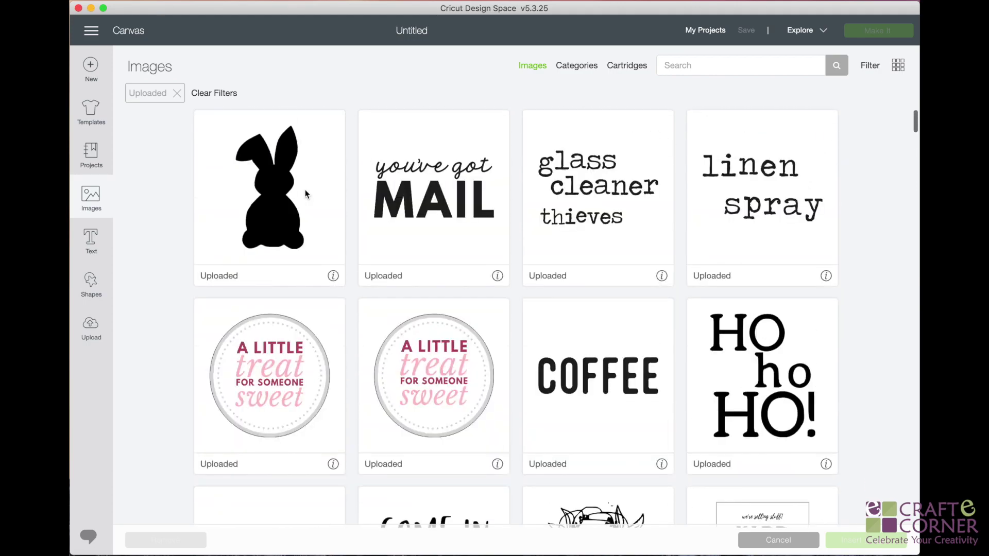
pyautogui.click(700, 74)
pyautogui.write('bunny')
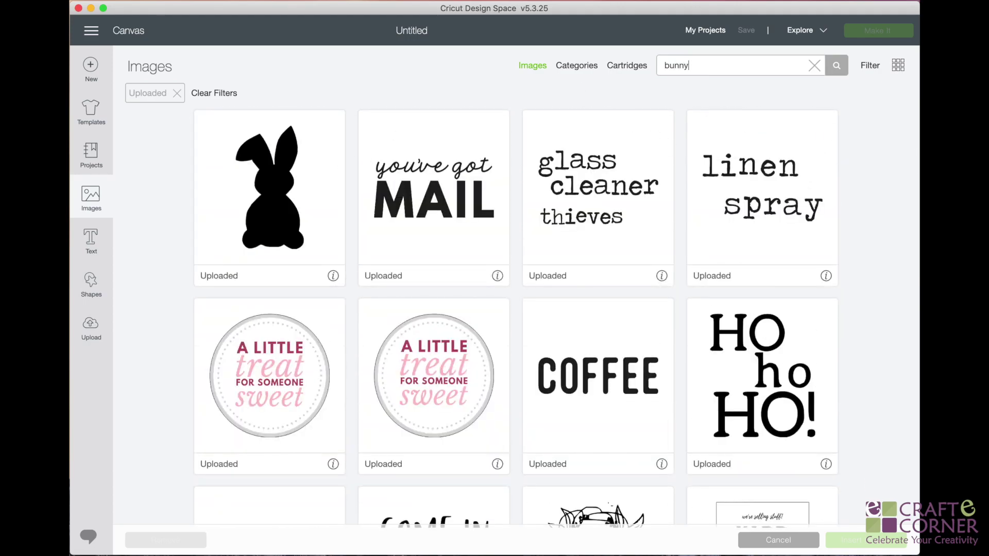
pyautogui.press('Return')
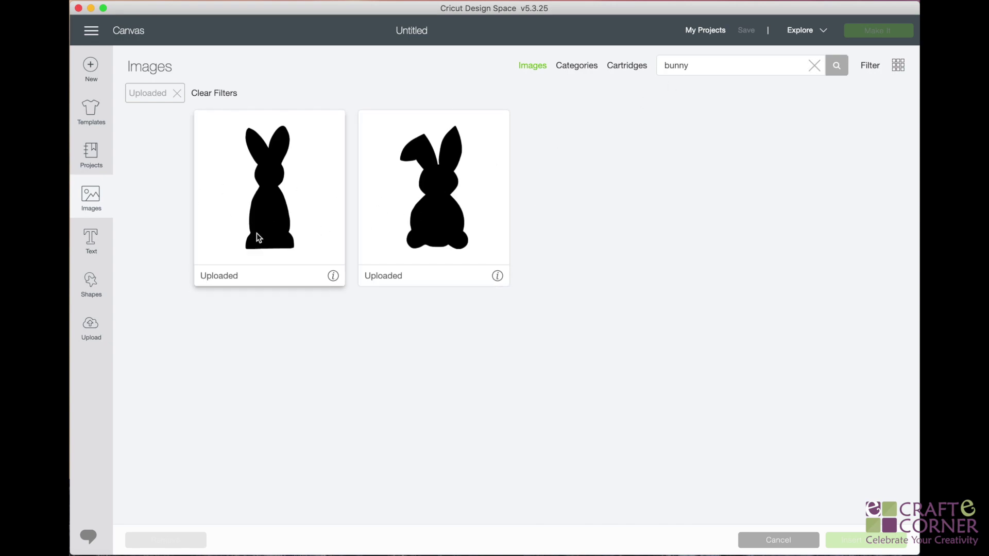
pyautogui.click(795, 541)
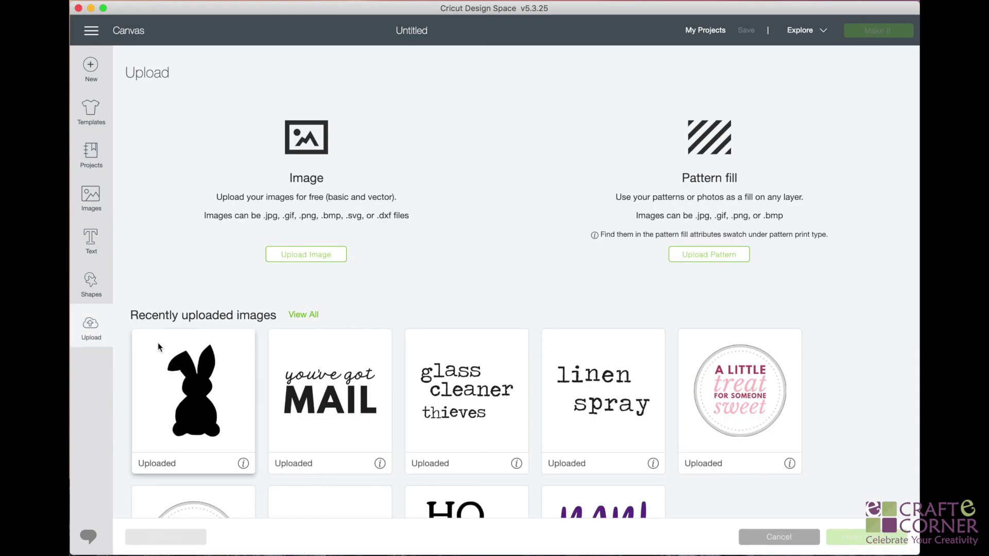
# Step: Select the Bunny-01 tile and insert it onto the canvas
pyautogui.click(169, 357)
pyautogui.scroll(-2, 192, 376)
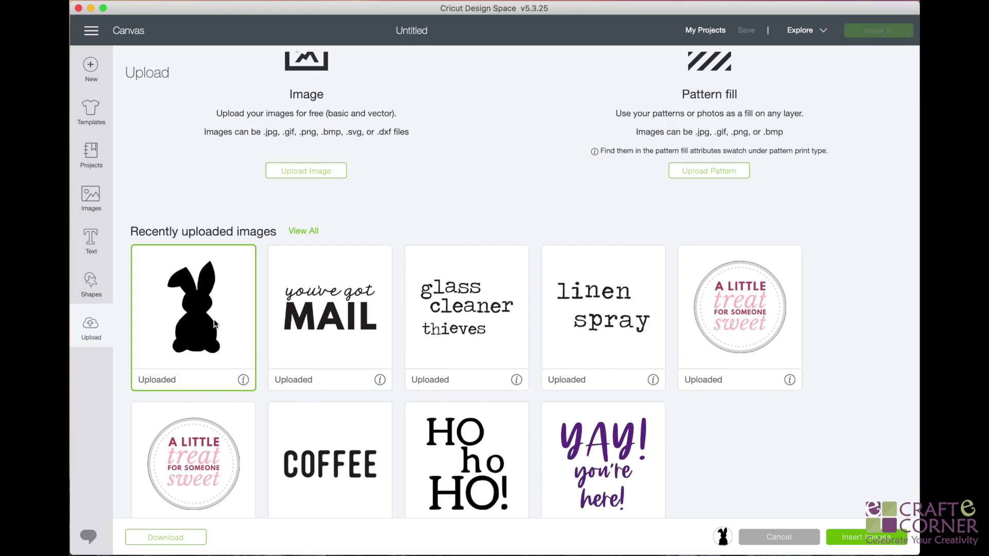
pyautogui.click(853, 538)
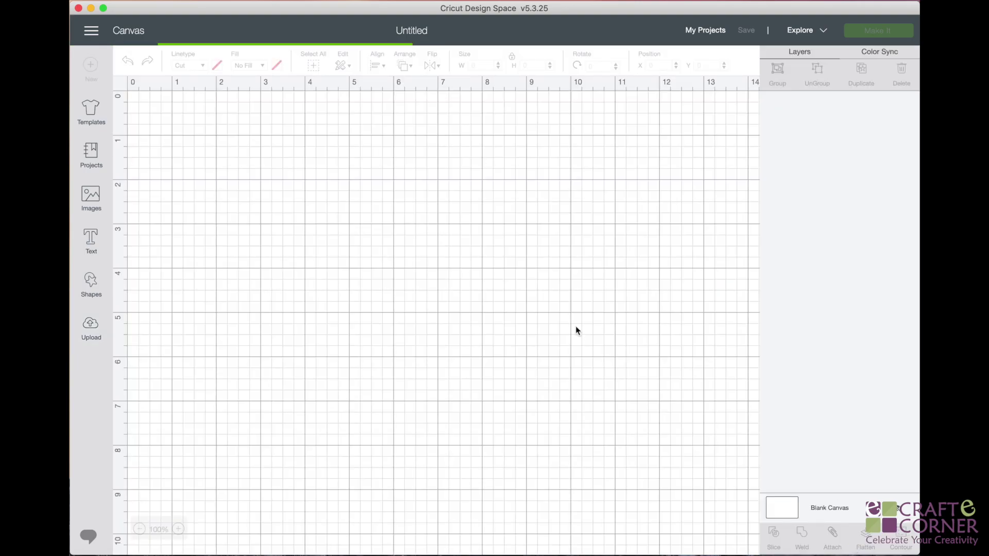
# Step: Resize the bunny to 3.403 × 6.001 in and move it to the canvas's top-left corner
pyautogui.scroll(3, 401, 284)
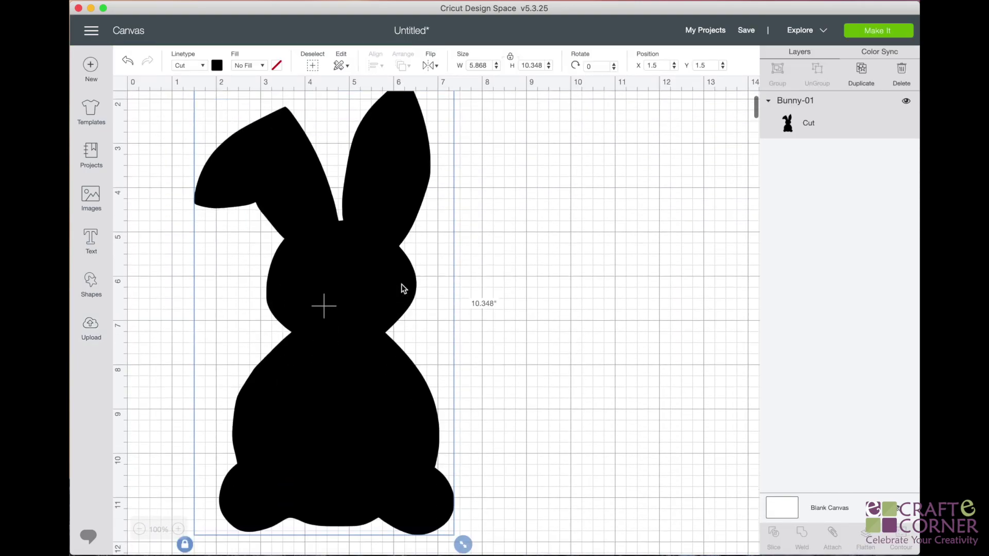
pyautogui.scroll(-1, 403, 287)
pyautogui.moveTo(464, 534); pyautogui.dragTo(353, 377)
pyautogui.scroll(3, 298, 324)
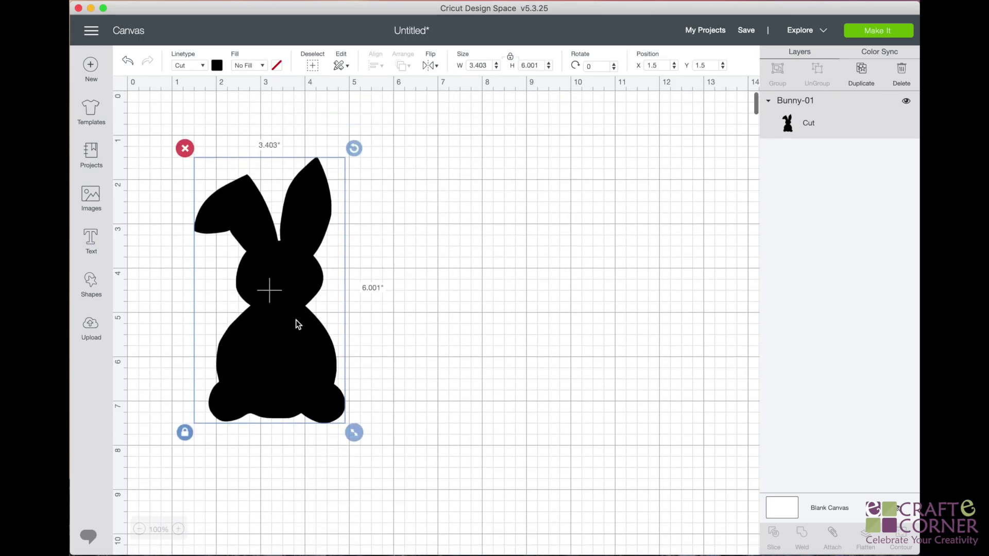
pyautogui.moveTo(298, 323); pyautogui.dragTo(234, 261)
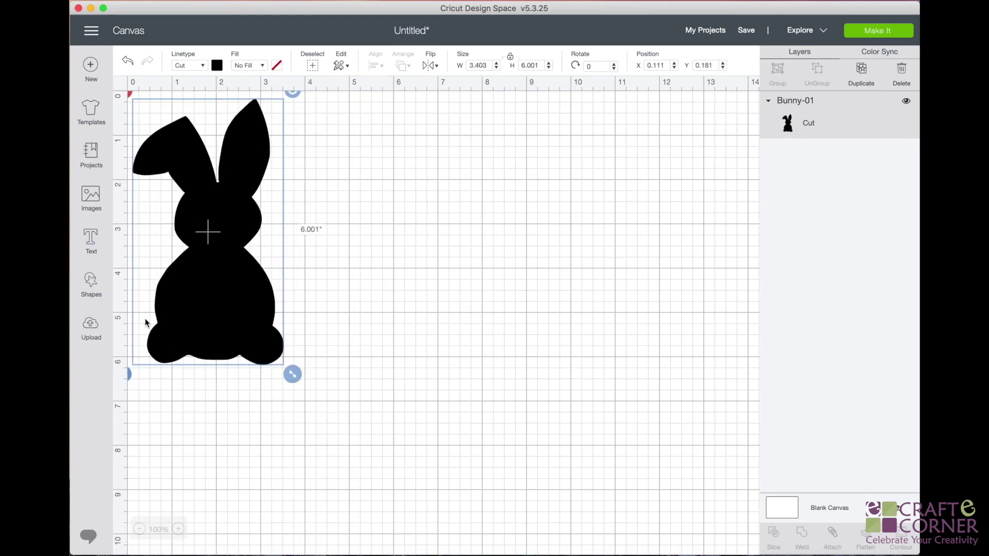
pyautogui.click(91, 330)
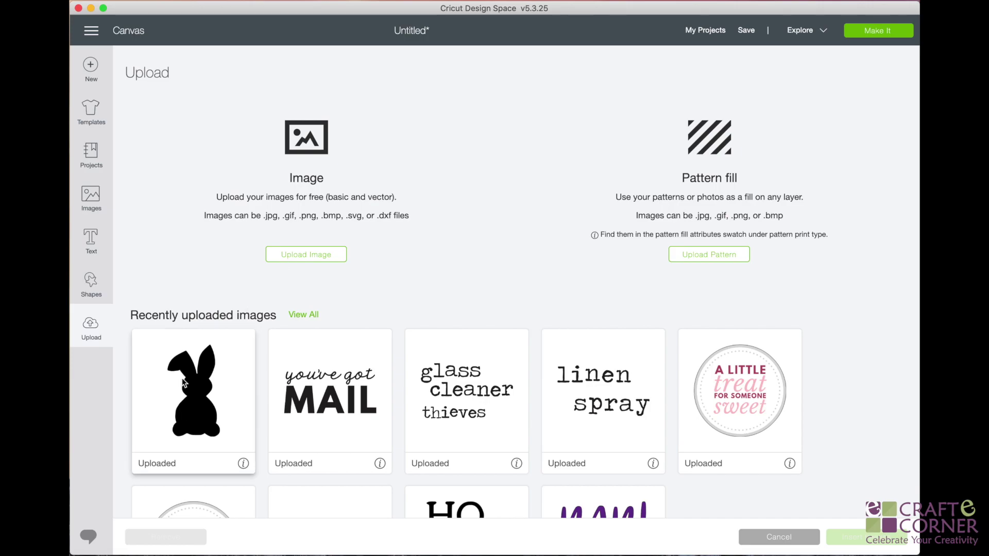
pyautogui.click(776, 532)
# Step: Move the bunny right on the canvas and return to the Upload page
pyautogui.moveTo(236, 203); pyautogui.dragTo(261, 135)
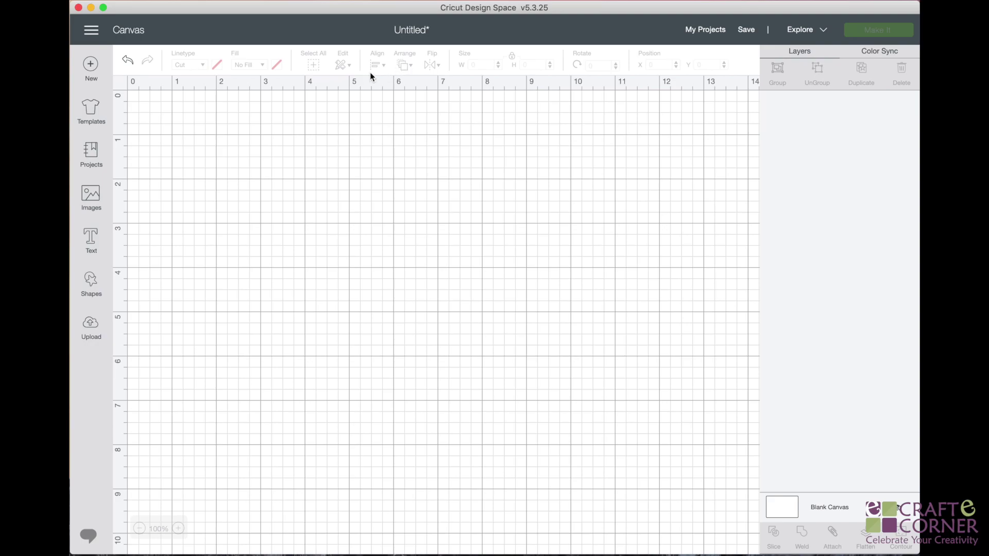
pyautogui.click(91, 329)
# Step: Upload YouveGotMail-01.svg from the computer and save it as a vector image
pyautogui.click(283, 263)
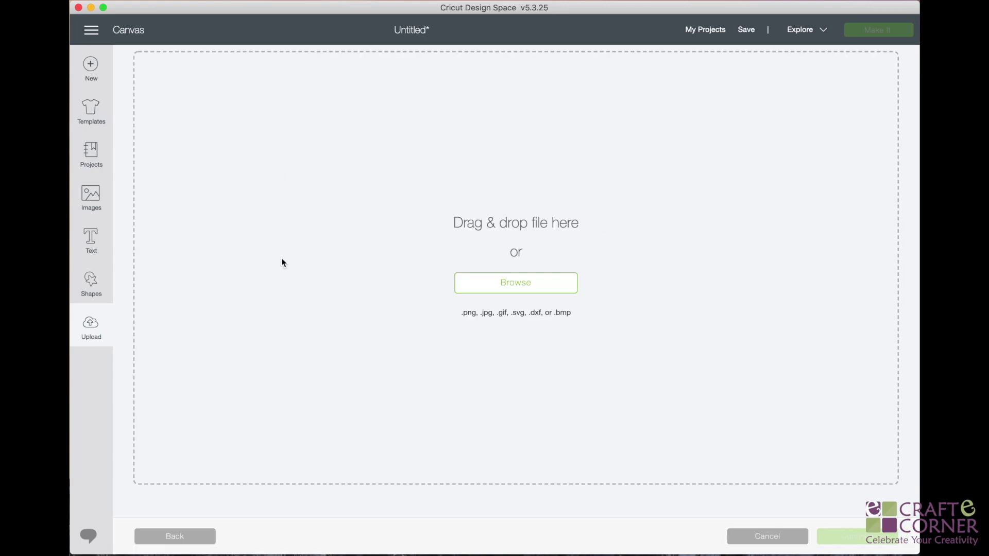
pyautogui.click(510, 278)
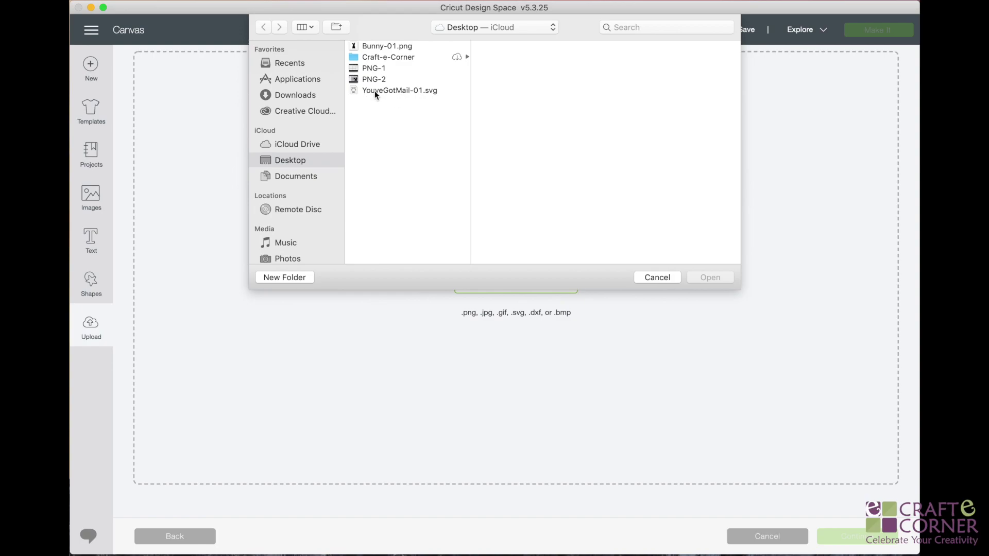
pyautogui.click(434, 92)
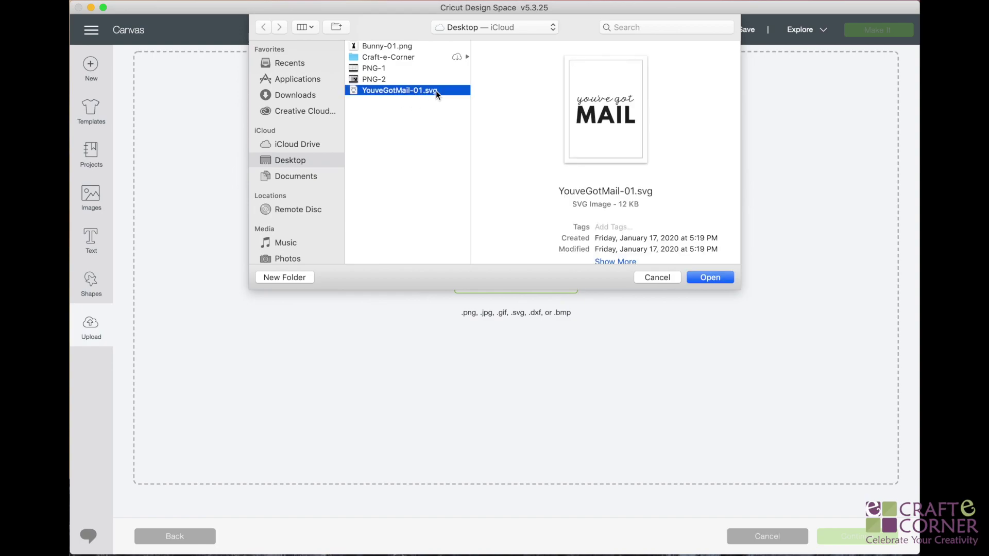
pyautogui.click(715, 279)
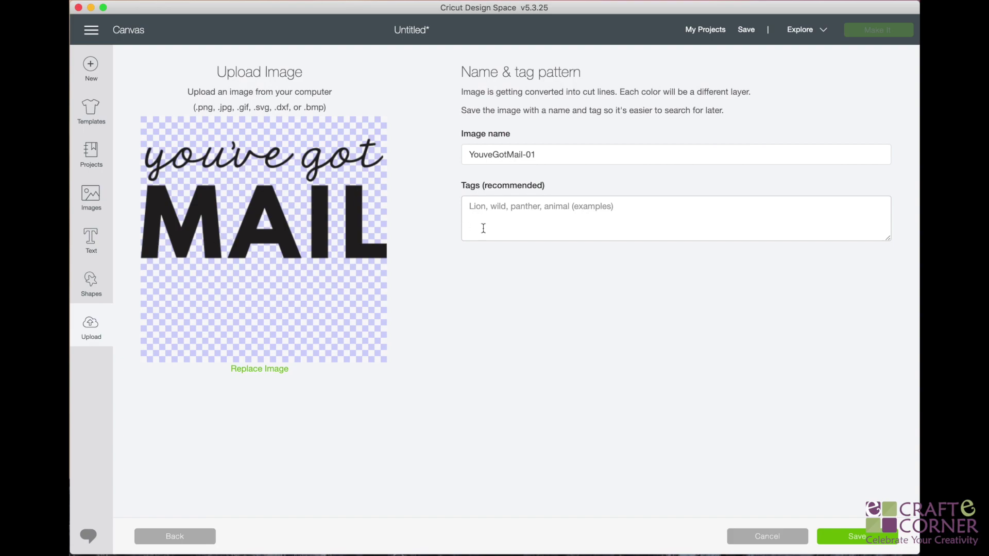
pyautogui.click(863, 535)
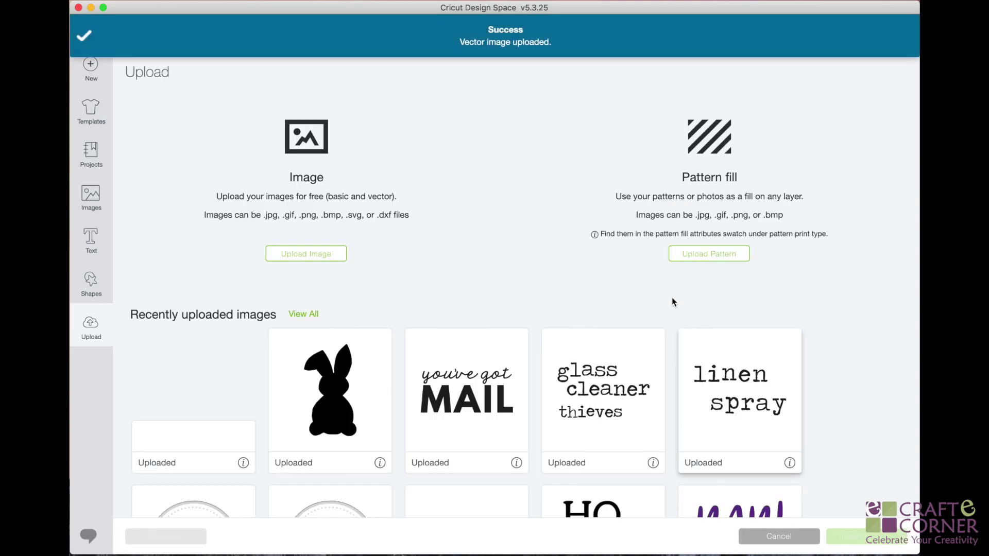
# Step: Insert the you've got MAIL upload and shrink it to 11.295 × 5.474 in near the top
pyautogui.click(201, 383)
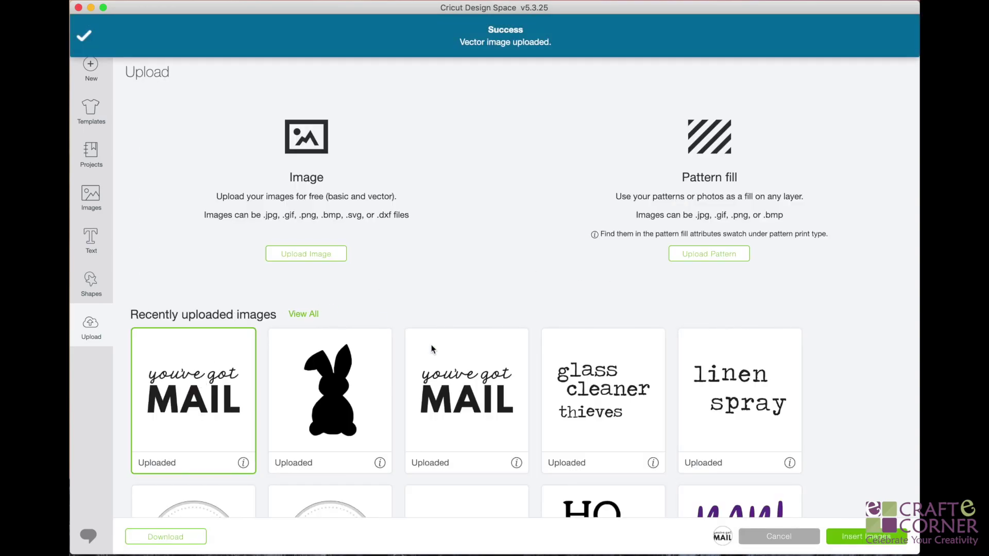
pyautogui.click(876, 539)
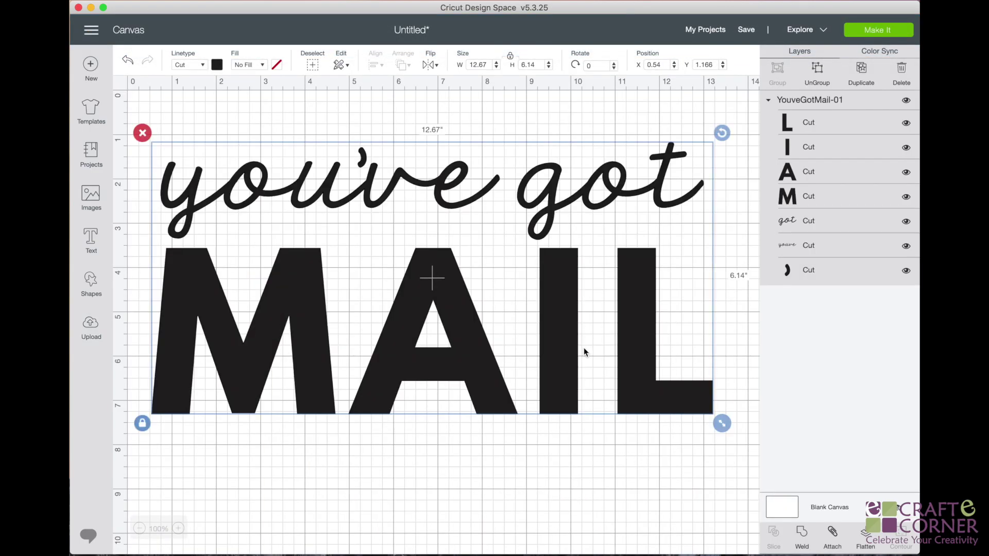
pyautogui.moveTo(566, 333); pyautogui.dragTo(563, 297)
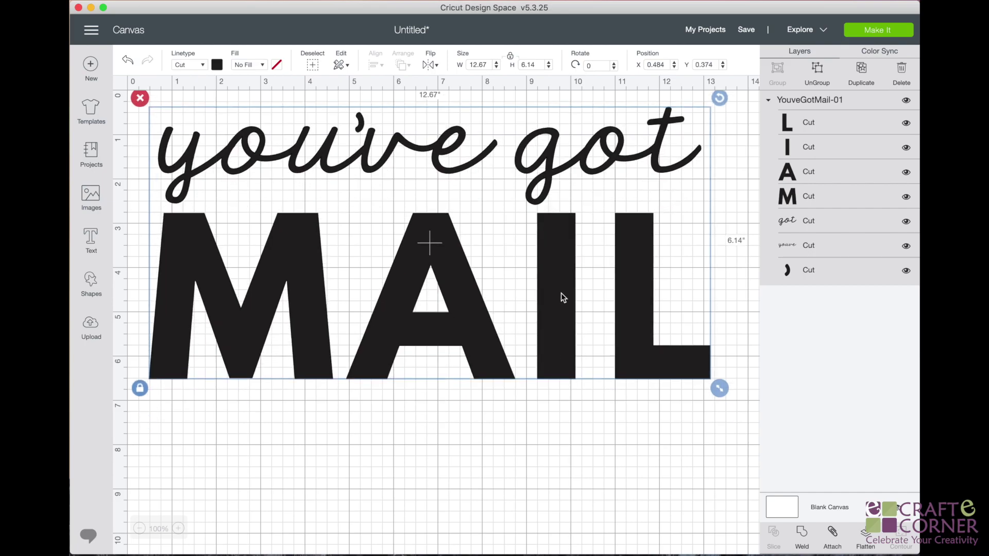
pyautogui.moveTo(719, 388); pyautogui.dragTo(658, 359)
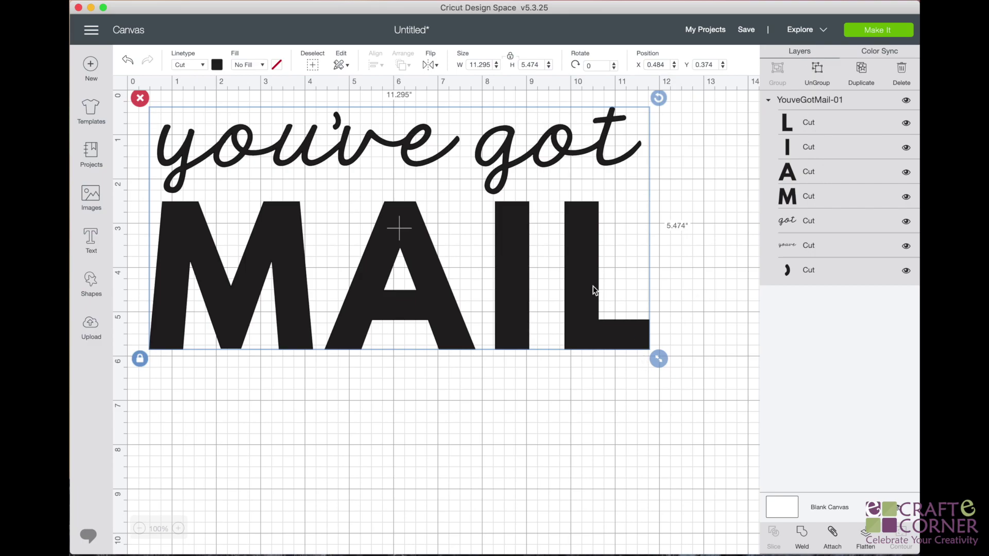
pyautogui.moveTo(592, 286); pyautogui.dragTo(573, 269)
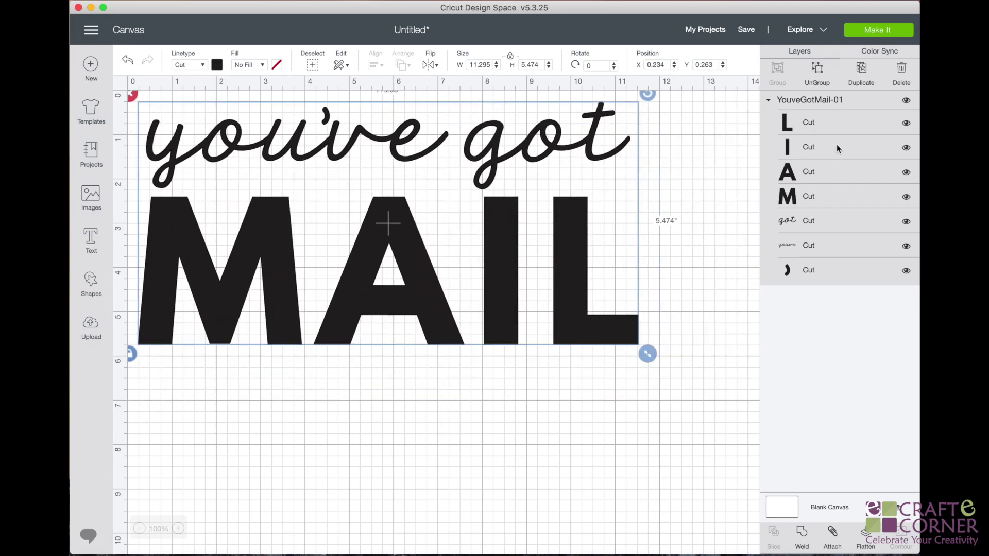
# Step: Check the L, I, A and got layers individually, then send the design to Make It
pyautogui.click(831, 122)
pyautogui.click(826, 148)
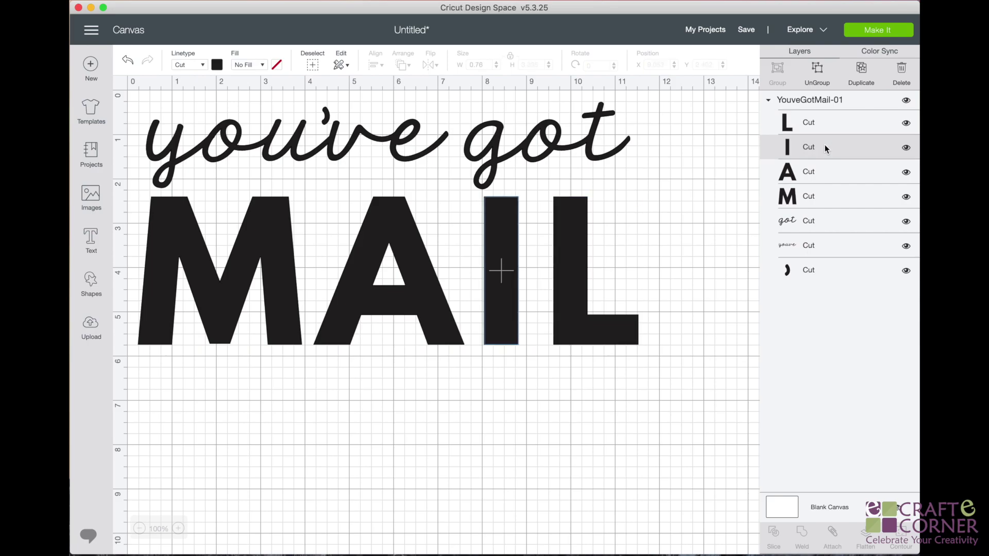
pyautogui.click(846, 170)
pyautogui.click(844, 210)
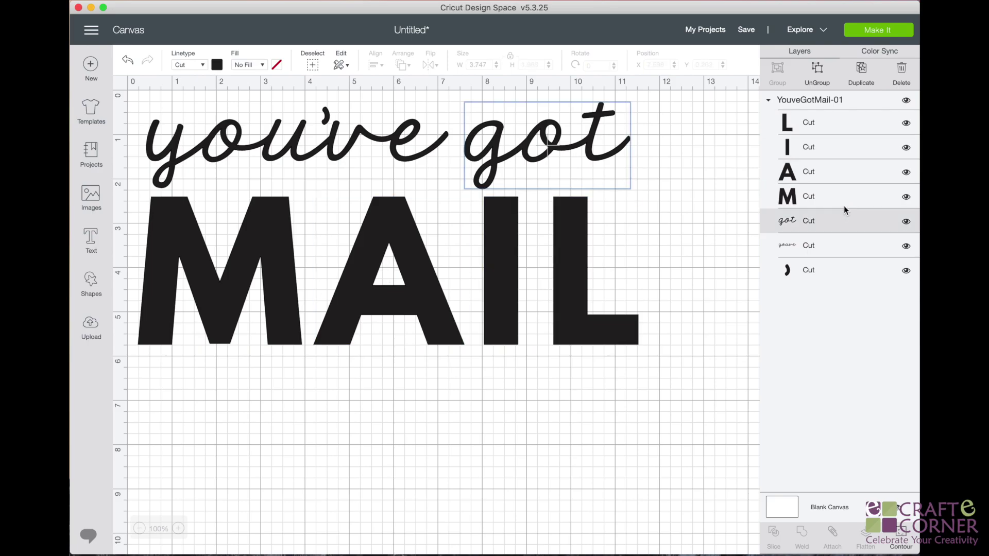
pyautogui.click(882, 31)
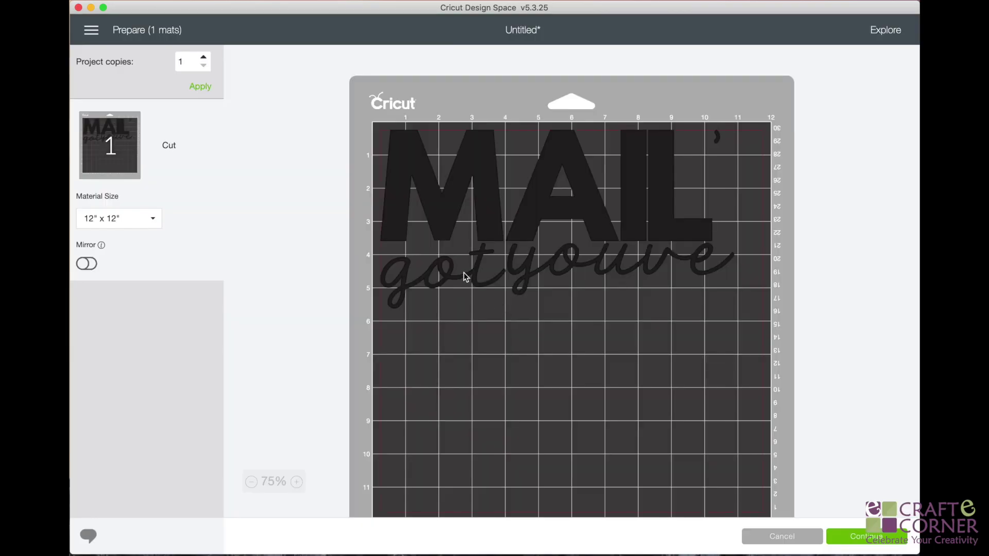
# Step: Rearrange got, you've and the L on the mat preview, then cancel back to the canvas
pyautogui.moveTo(466, 277); pyautogui.dragTo(464, 298)
pyautogui.moveTo(592, 269); pyautogui.dragTo(623, 302)
pyautogui.moveTo(673, 201); pyautogui.dragTo(691, 206)
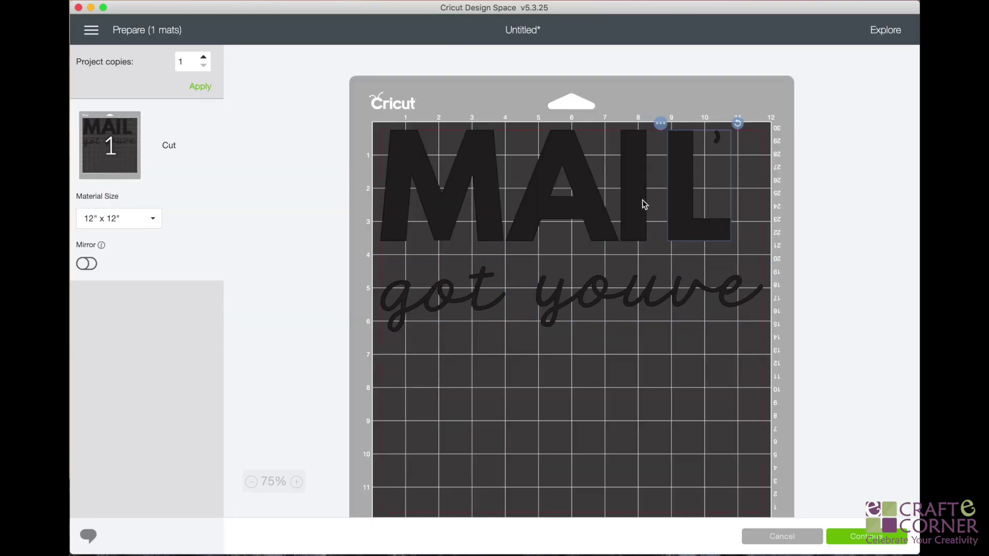
pyautogui.click(561, 197)
pyautogui.click(753, 538)
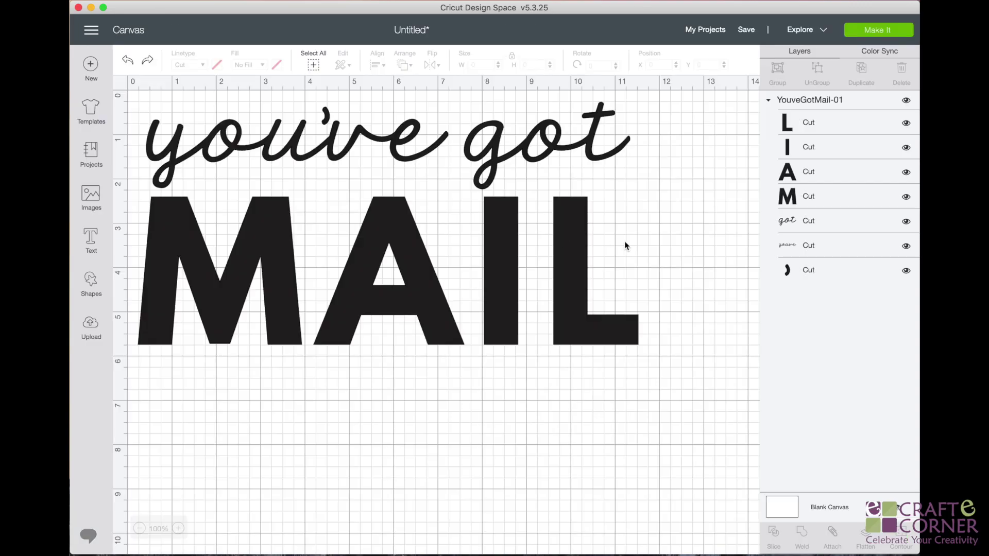
# Step: Position the you've got MAIL design at X 0.373, Y 0.152 near the top-left
pyautogui.moveTo(578, 289); pyautogui.dragTo(612, 294)
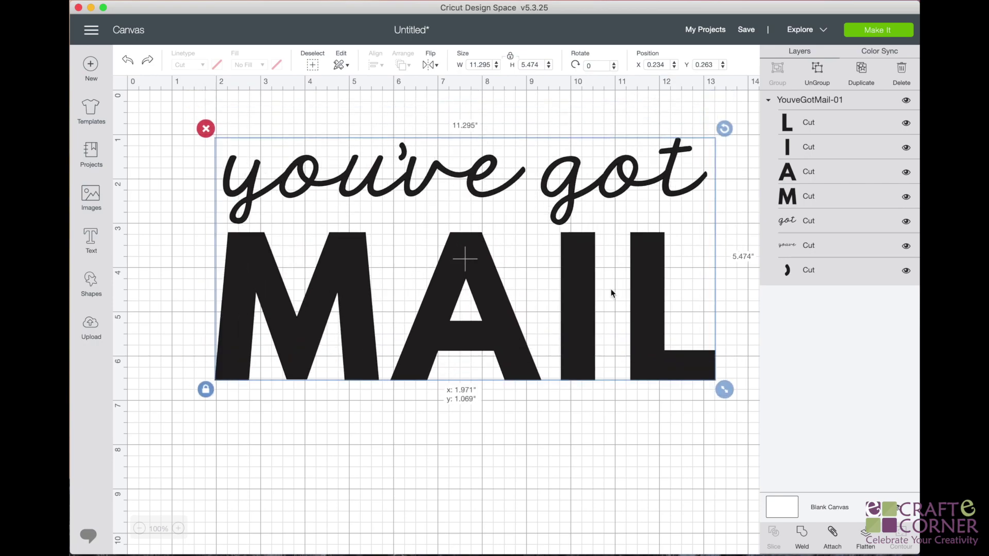
pyautogui.moveTo(555, 277); pyautogui.dragTo(513, 252)
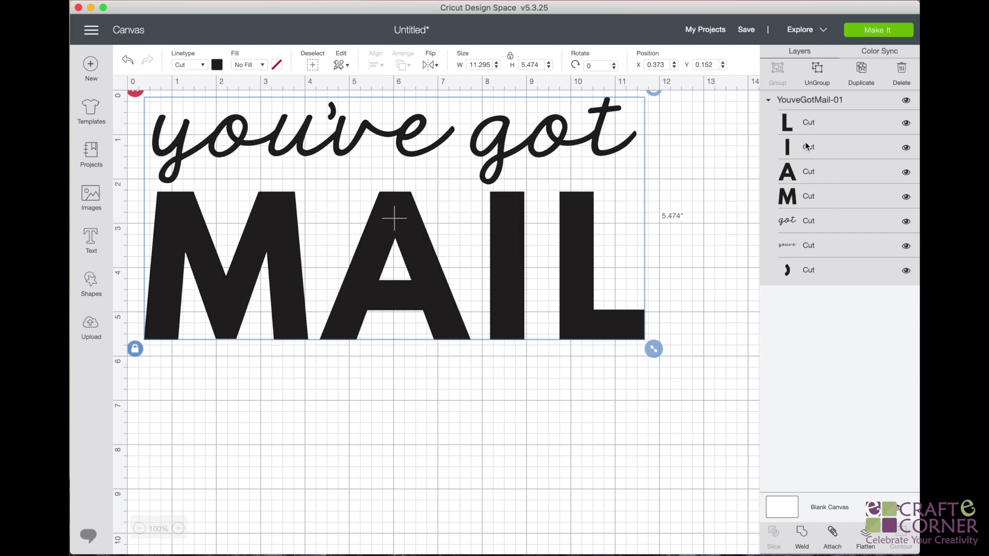
pyautogui.click(830, 202)
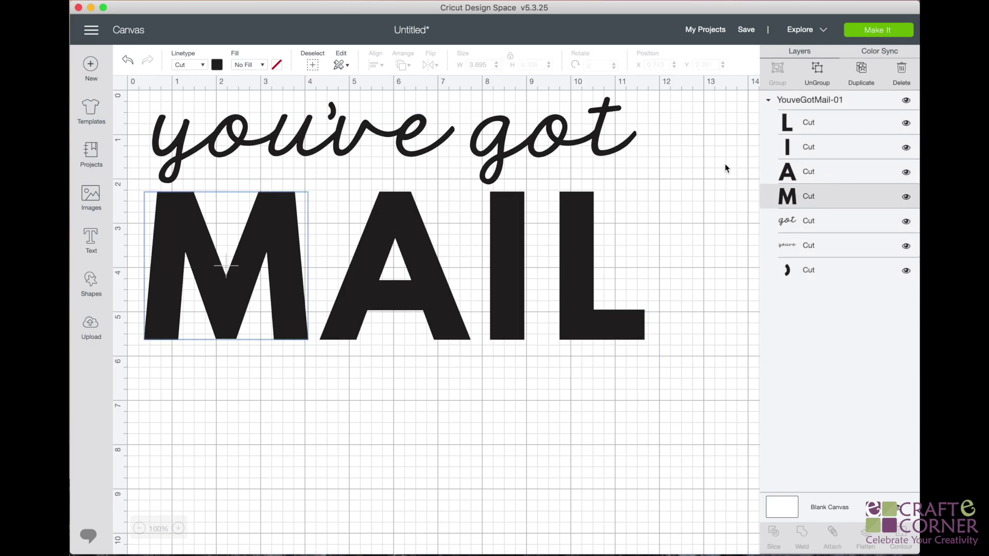
# Step: Check each letter layer in turn, then select the whole YouveGotMail-01 group
pyautogui.click(830, 101)
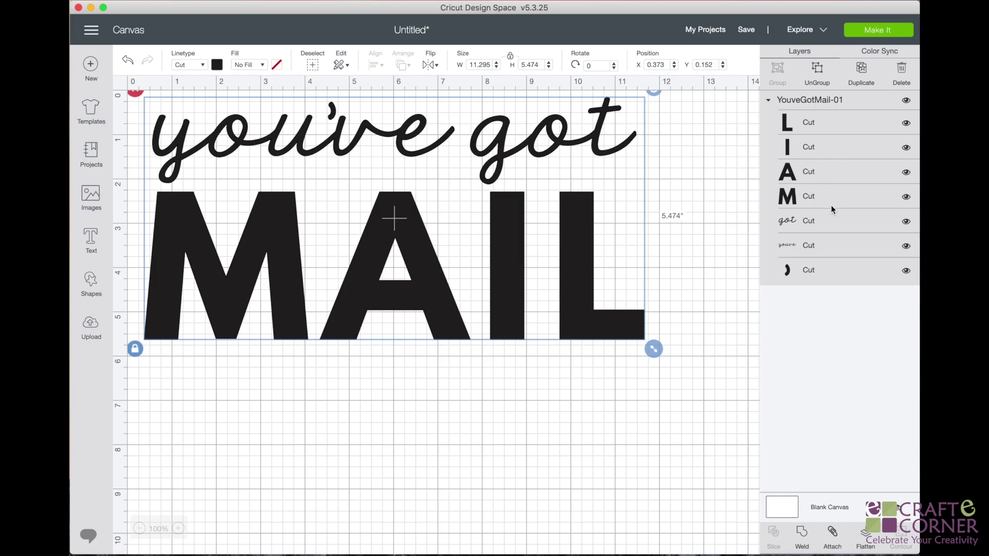
pyautogui.click(839, 172)
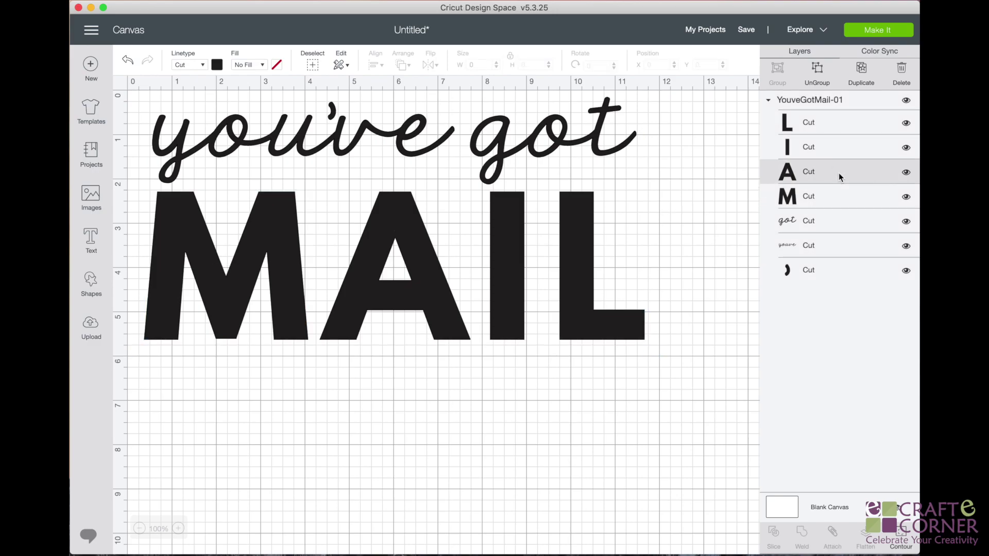
pyautogui.click(833, 205)
pyautogui.click(845, 144)
pyautogui.click(843, 130)
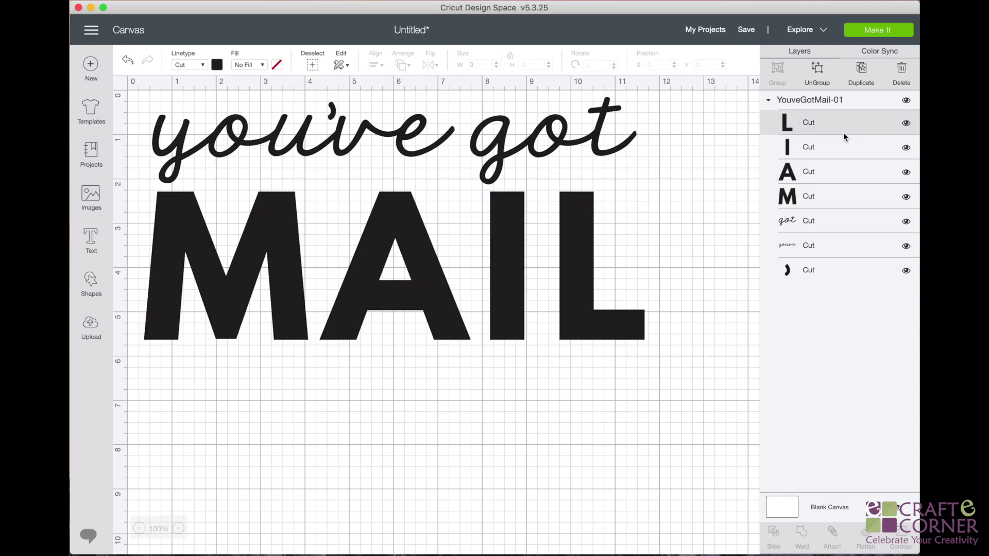
pyautogui.click(830, 232)
pyautogui.click(831, 267)
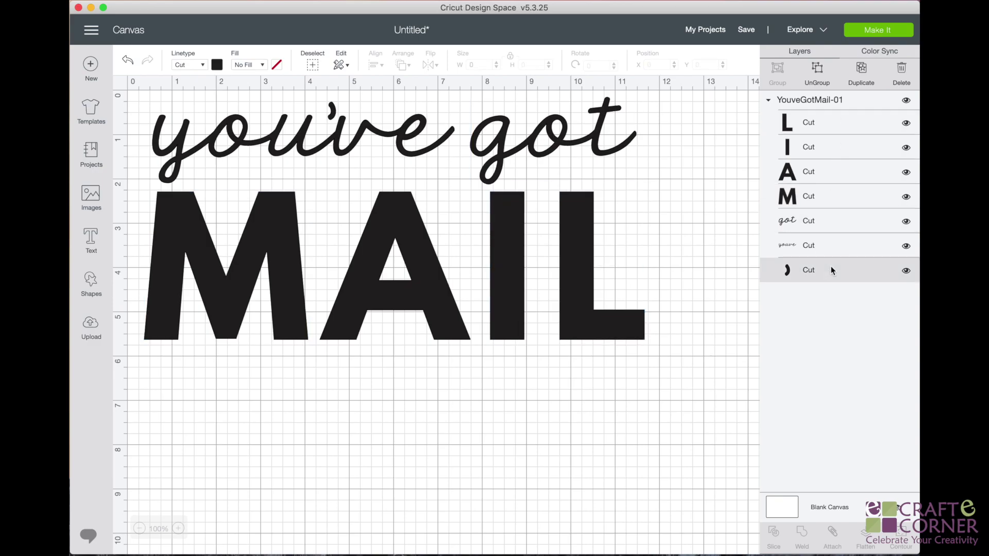
pyautogui.click(828, 238)
pyautogui.click(835, 102)
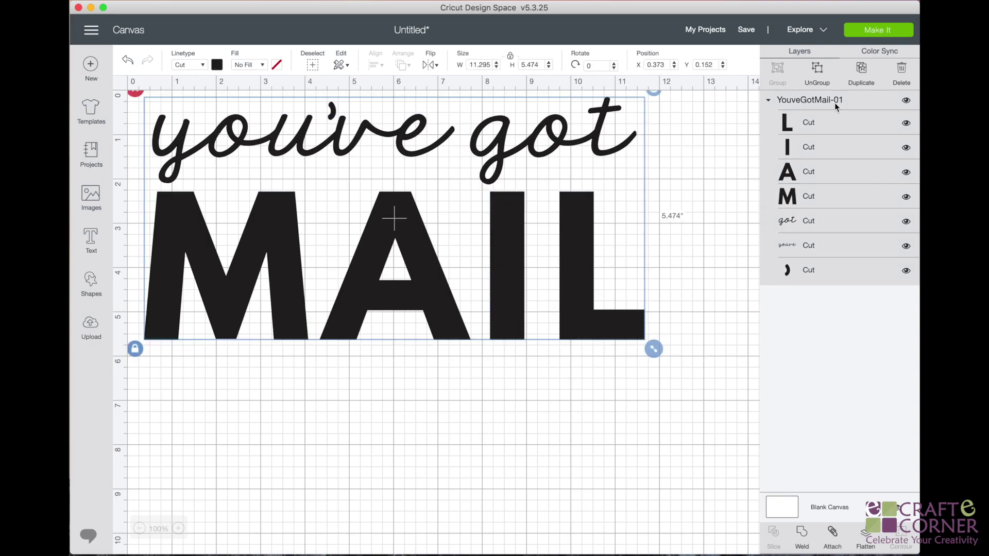
# Step: Weld the group into a single Weld Result layer and preview it in Make It
pyautogui.click(802, 535)
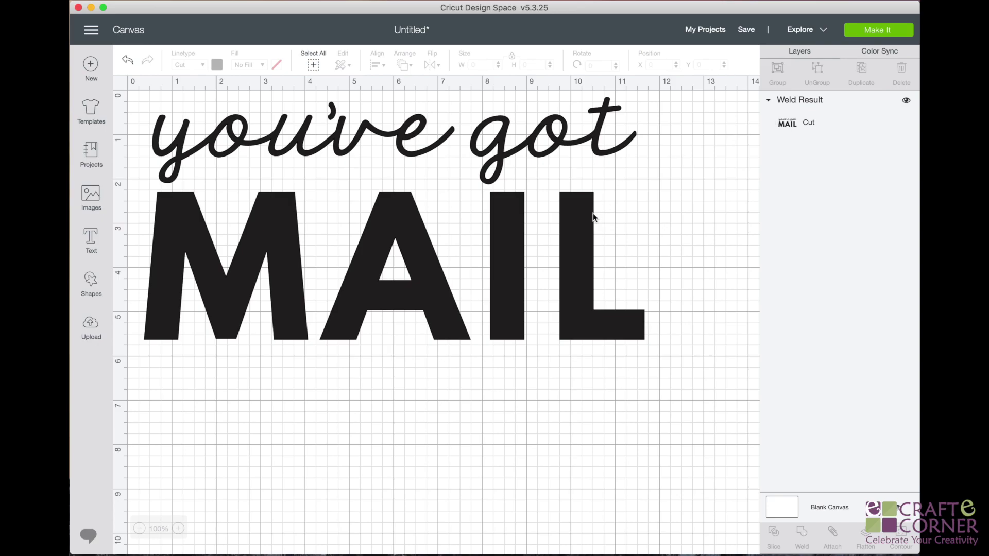
pyautogui.click(782, 135)
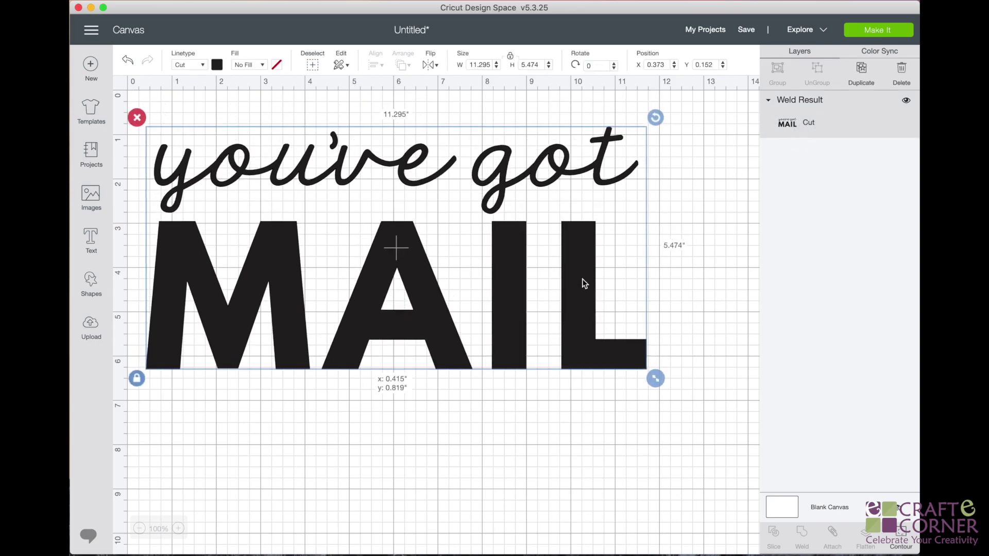
pyautogui.click(881, 30)
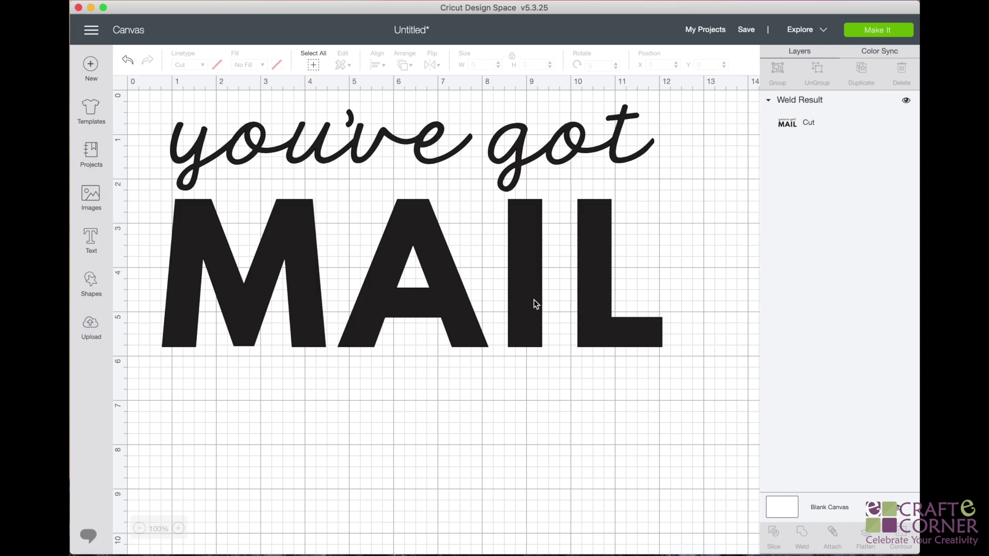
pyautogui.moveTo(534, 300); pyautogui.dragTo(525, 301)
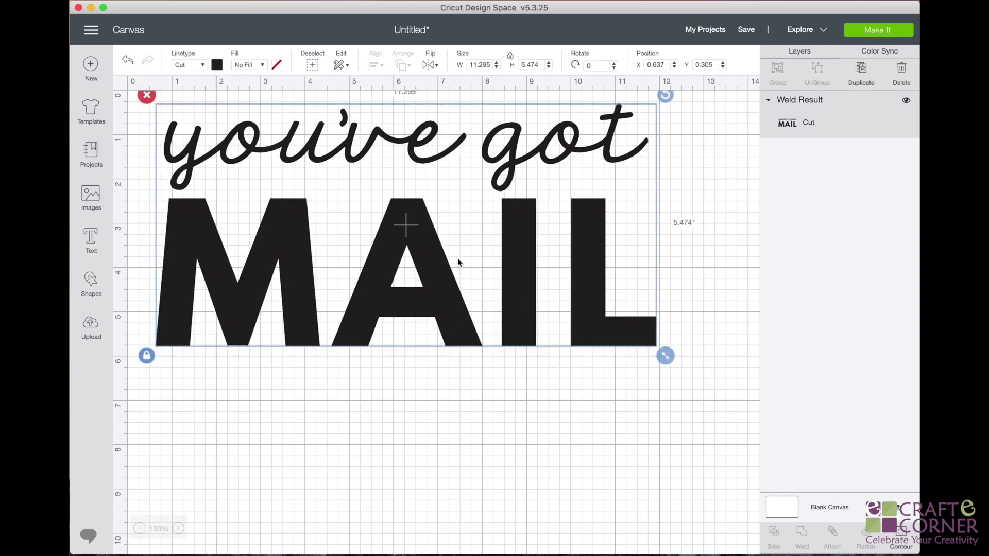
# Step: Delete the Weld Result and reinsert the you've got MAIL upload, scaled to 10.281 wide
pyautogui.press('Delete')
pyautogui.click(91, 328)
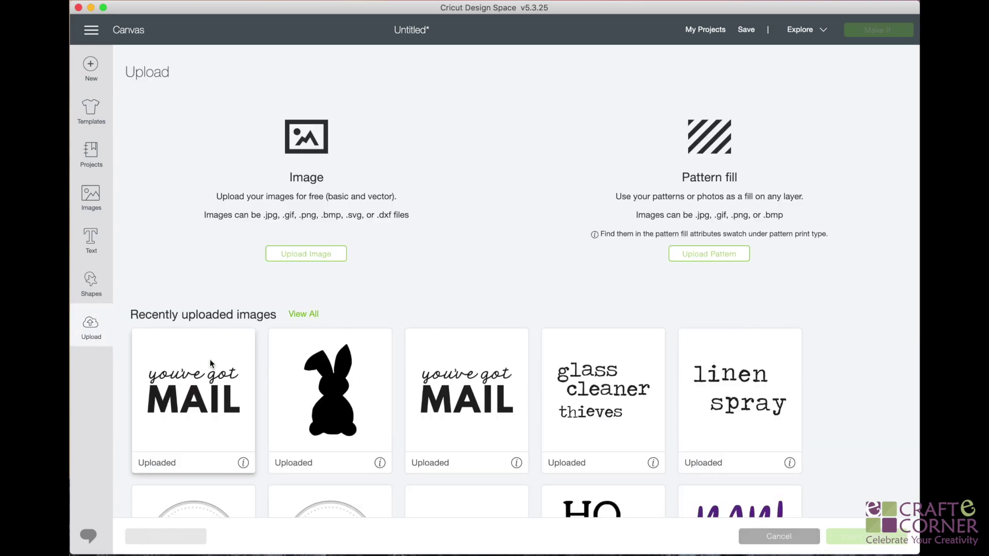
pyautogui.click(209, 363)
pyautogui.click(853, 537)
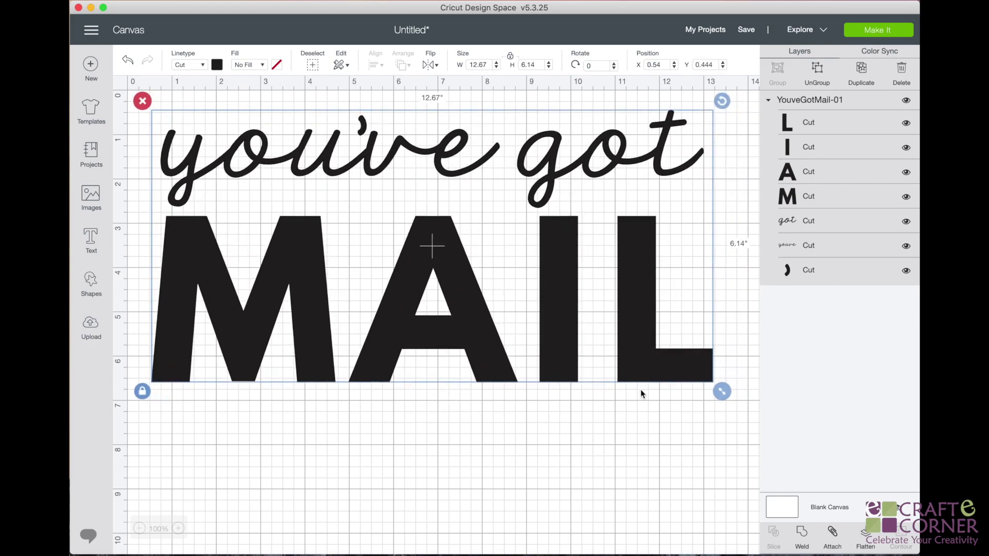
pyautogui.moveTo(716, 390); pyautogui.dragTo(611, 323)
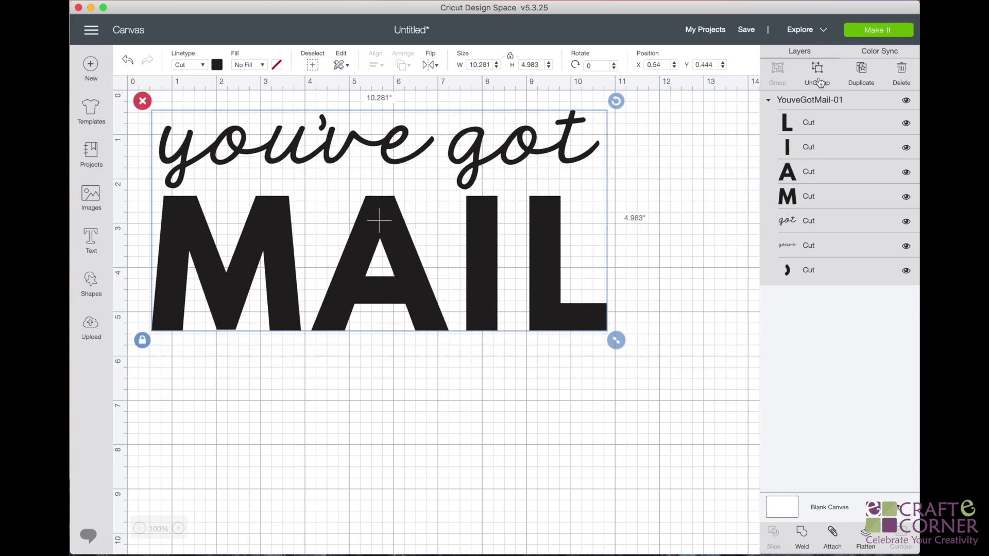
# Step: Ungroup the design, delete you've and the apostrophe, and move got above MA
pyautogui.click(820, 82)
pyautogui.click(372, 156)
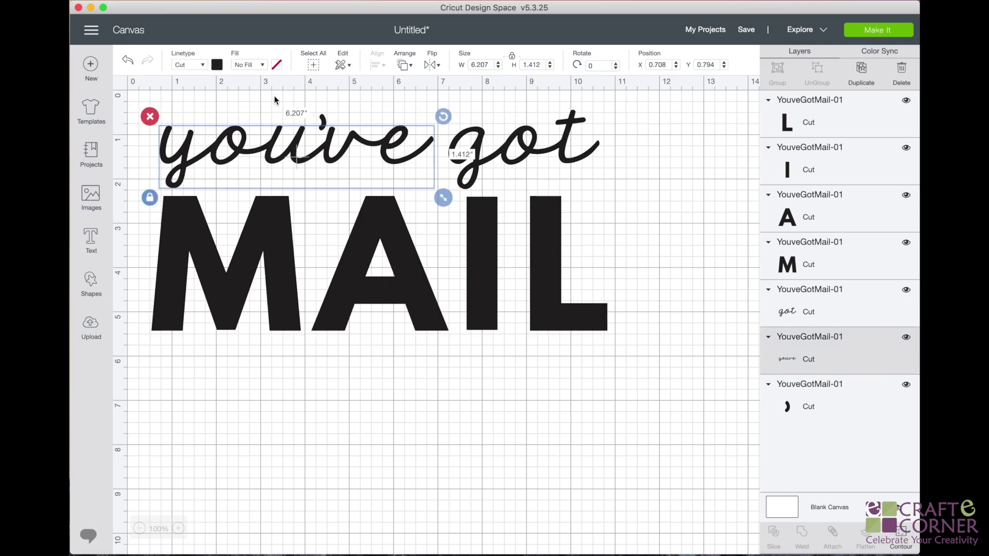
pyautogui.press('Delete')
pyautogui.click(322, 125)
pyautogui.press('Delete')
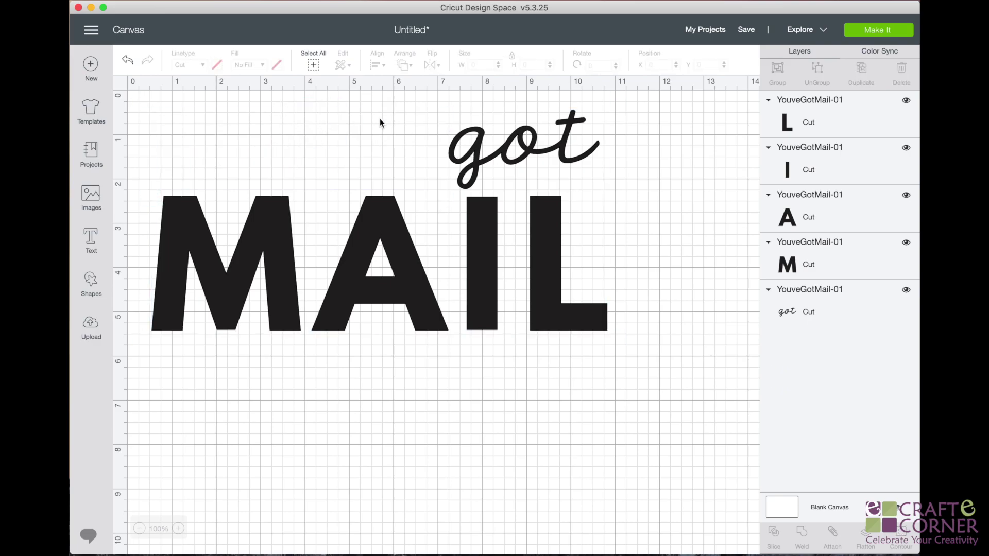
pyautogui.moveTo(526, 164); pyautogui.dragTo(328, 161)
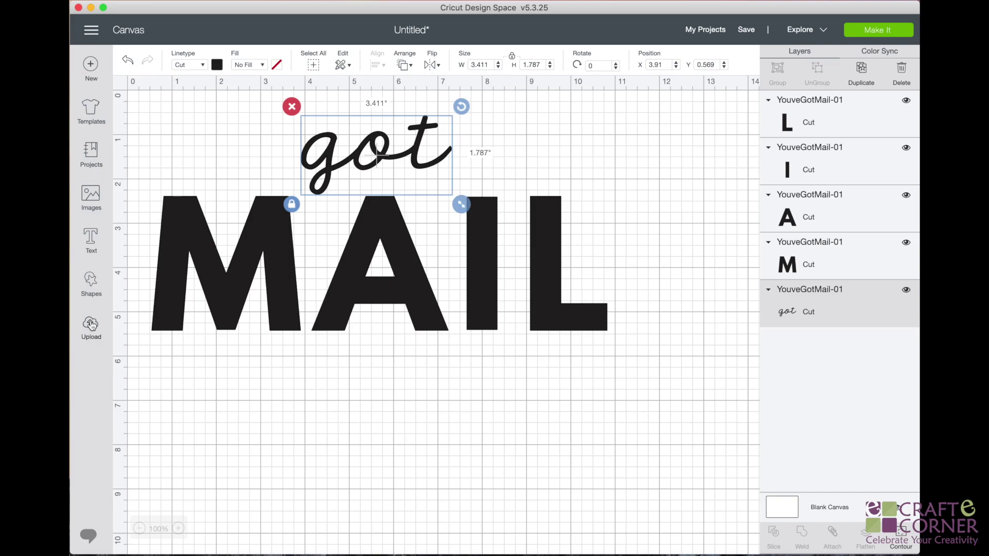
# Step: Reopen the recent uploads and back out without inserting anything
pyautogui.click(91, 325)
pyautogui.click(227, 389)
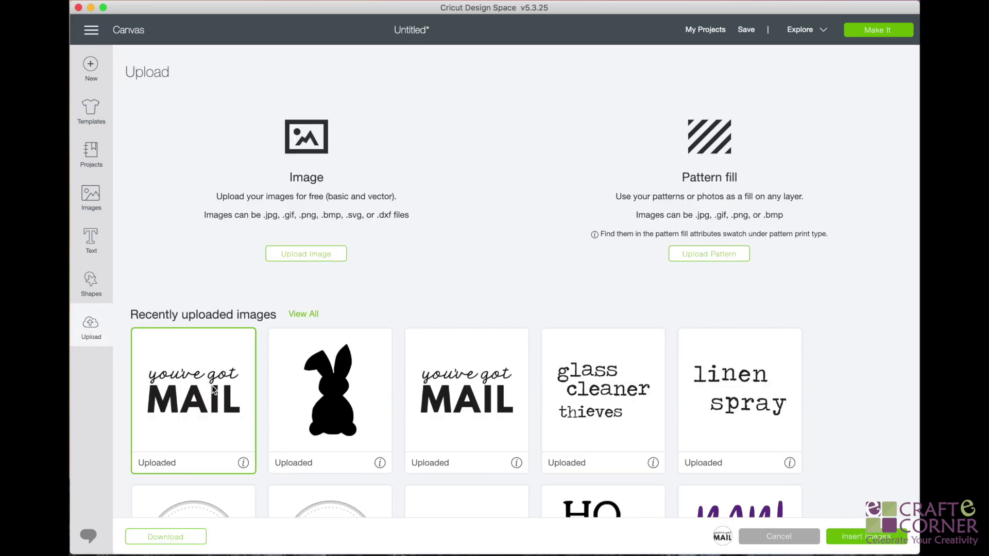
pyautogui.click(779, 536)
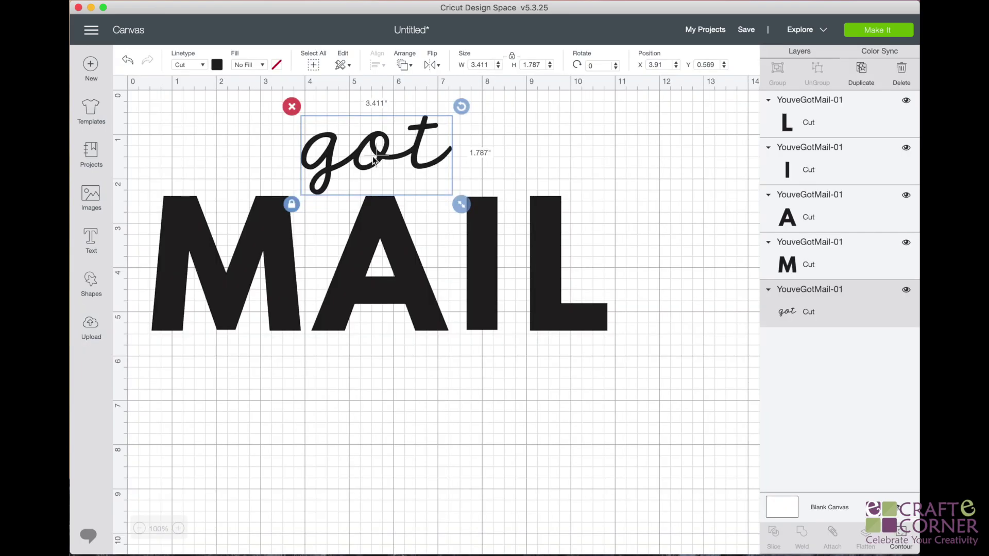